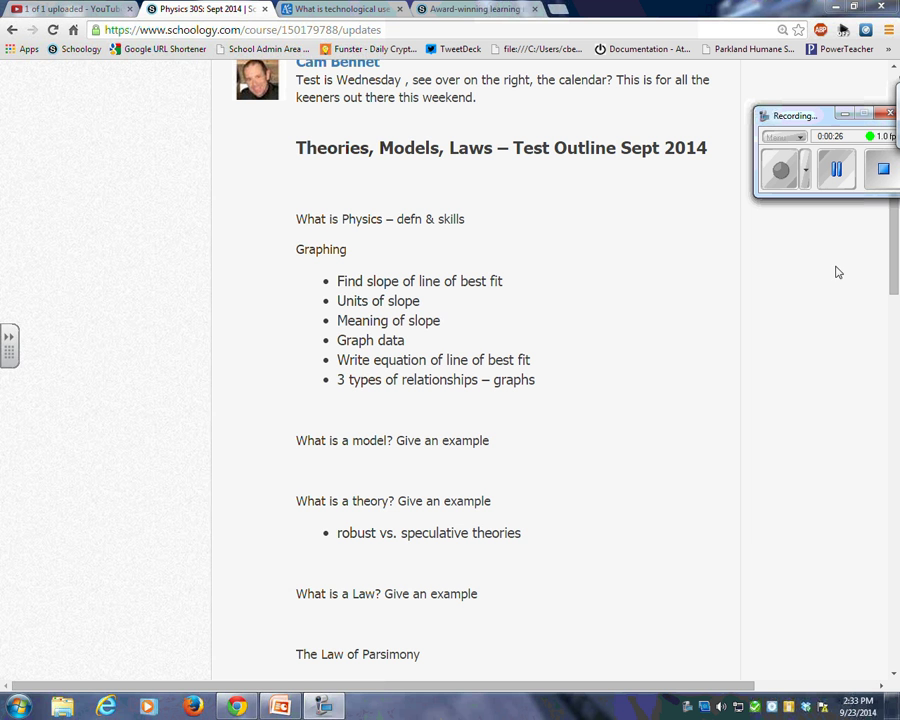
# Step: Open Microsoft Office Excel 2007 with a blank workbook and maximize its window
pyautogui.click(15, 707)
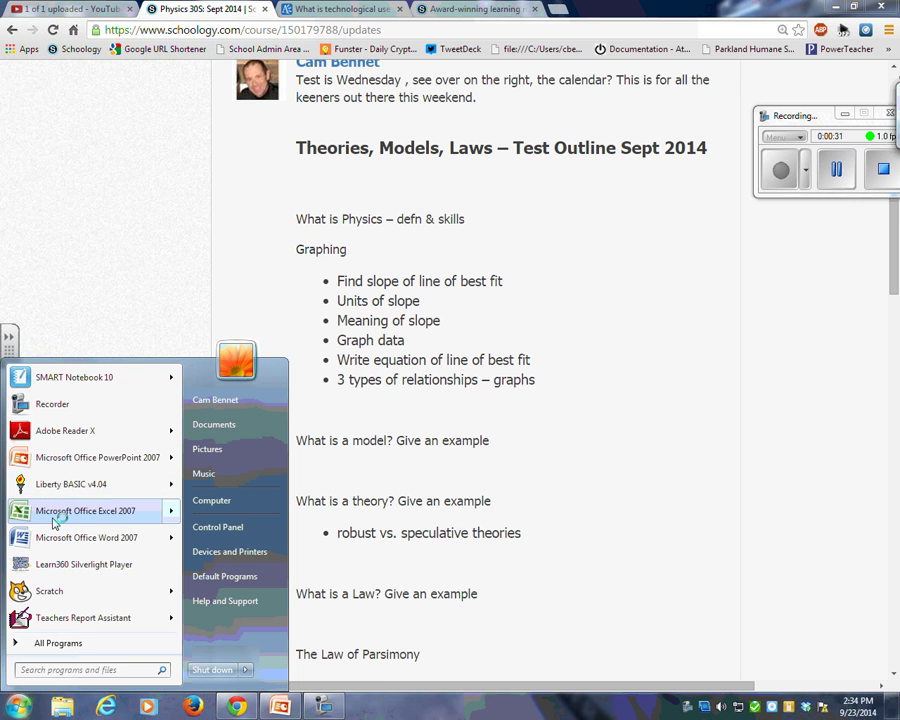
pyautogui.click(55, 521)
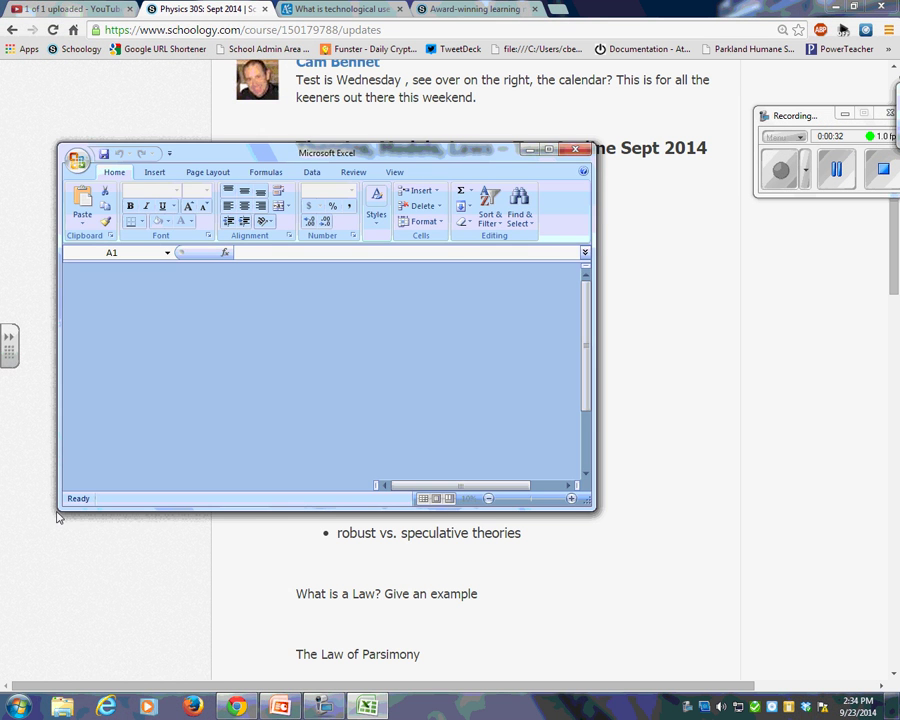
pyautogui.click(552, 150)
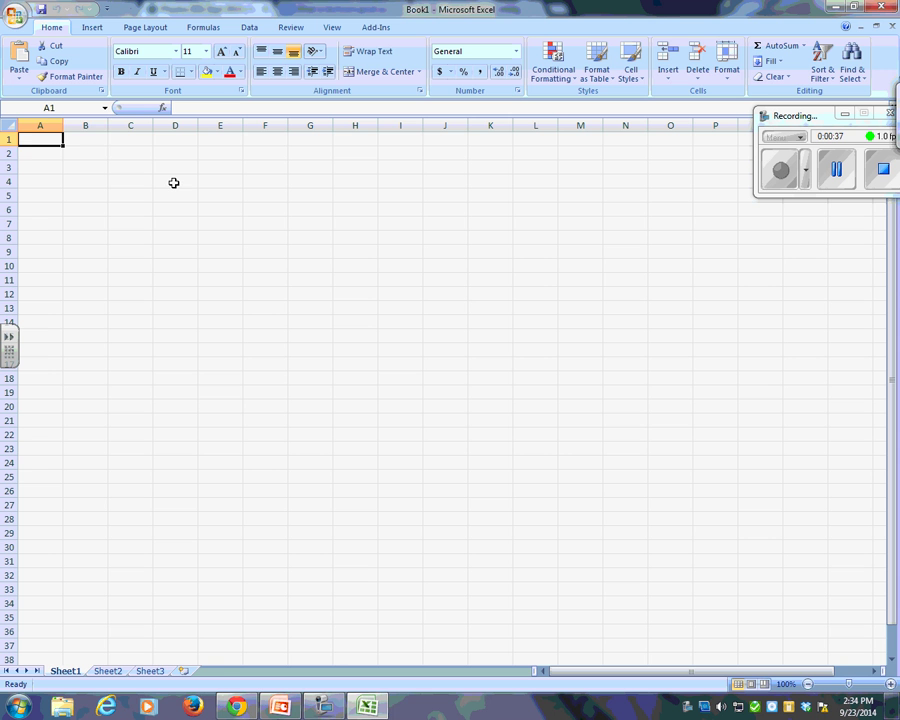
# Step: Enter the column headings x in A1 and y in B1
pyautogui.write('x')
pyautogui.press('Tab')
pyautogui.write('y')
pyautogui.press('Return')
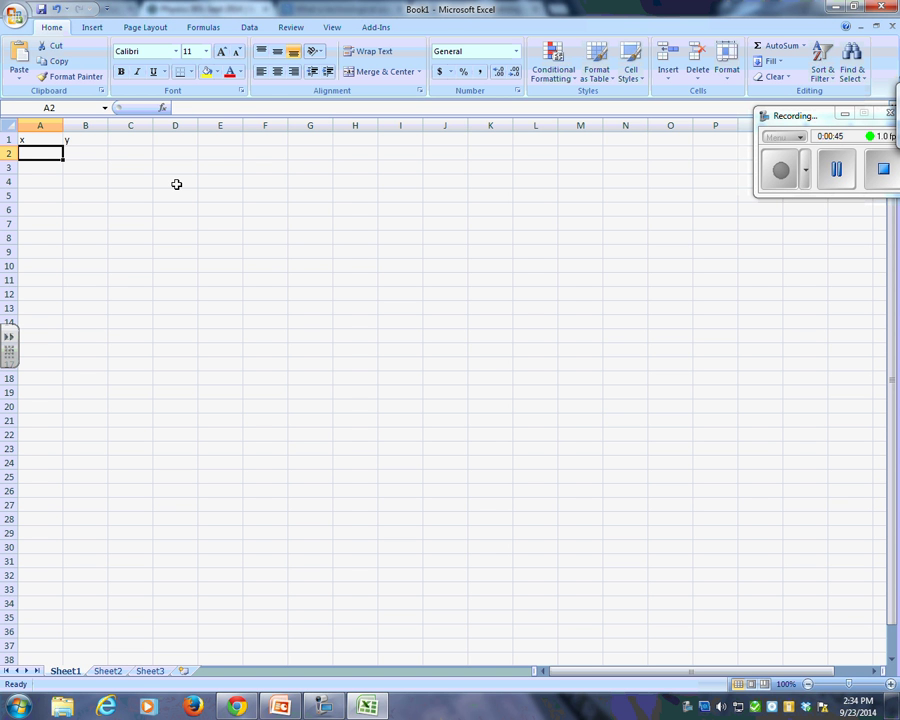
# Step: Enter the x values 10, 20, 30, 40, 50 and 60 in cells A2 to A7
pyautogui.write('10')
pyautogui.press('Return')
pyautogui.write("'")
pyautogui.press('BackSpace')
pyautogui.write('20')
pyautogui.press('Return')
pyautogui.write('30')
pyautogui.press('Return')
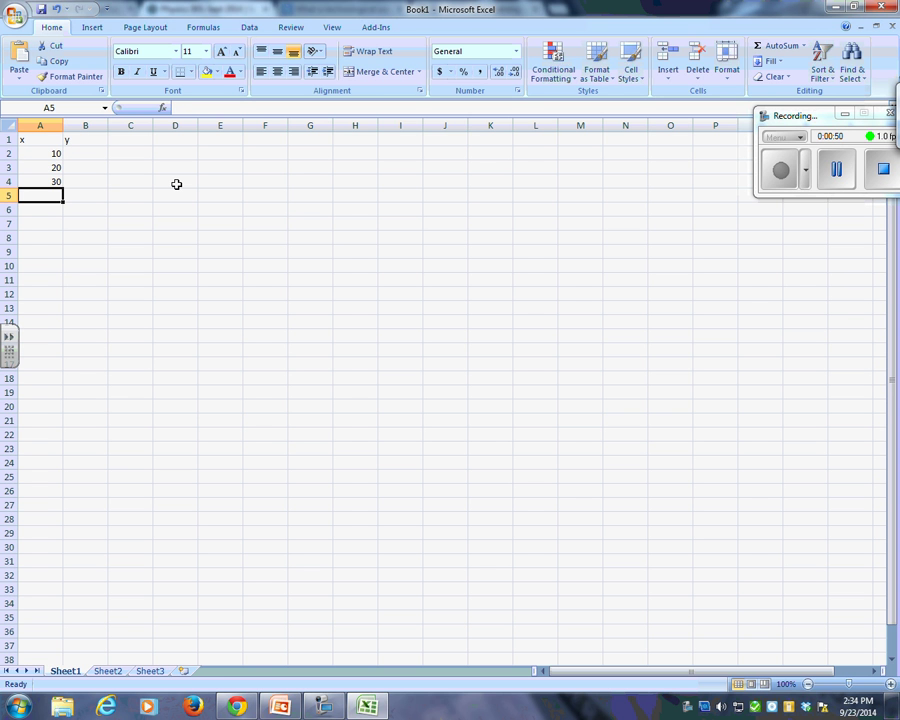
pyautogui.write('40')
pyautogui.press('Return')
pyautogui.write('50')
pyautogui.press('Return')
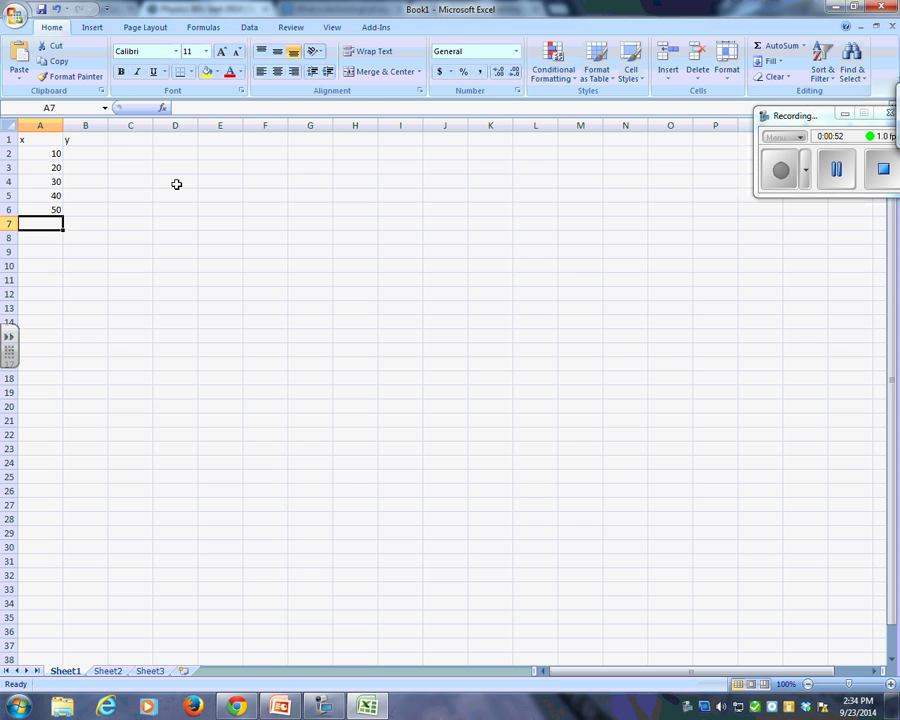
pyautogui.write('60')
pyautogui.press('Return')
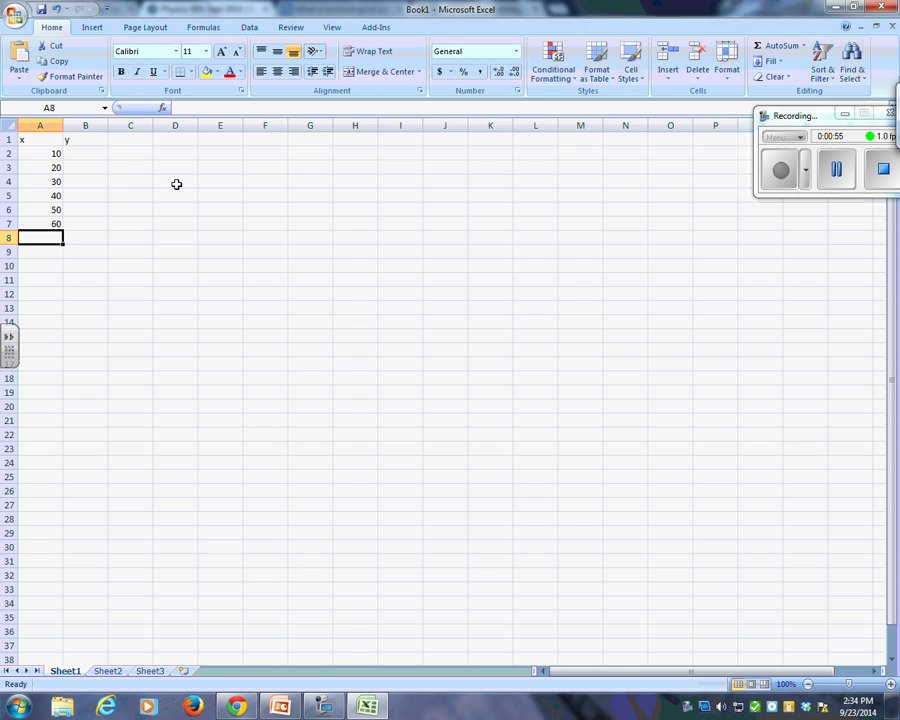
# Step: Enter the y values 12, 25, 28, 32, 48 and 59 in cells B2 to B7
pyautogui.press('Up')
pyautogui.press('Up')
pyautogui.press('Up')
pyautogui.press('Right')
pyautogui.press('Up')
pyautogui.press('Up')
pyautogui.press('Up')
pyautogui.write('12')
pyautogui.press('Return')
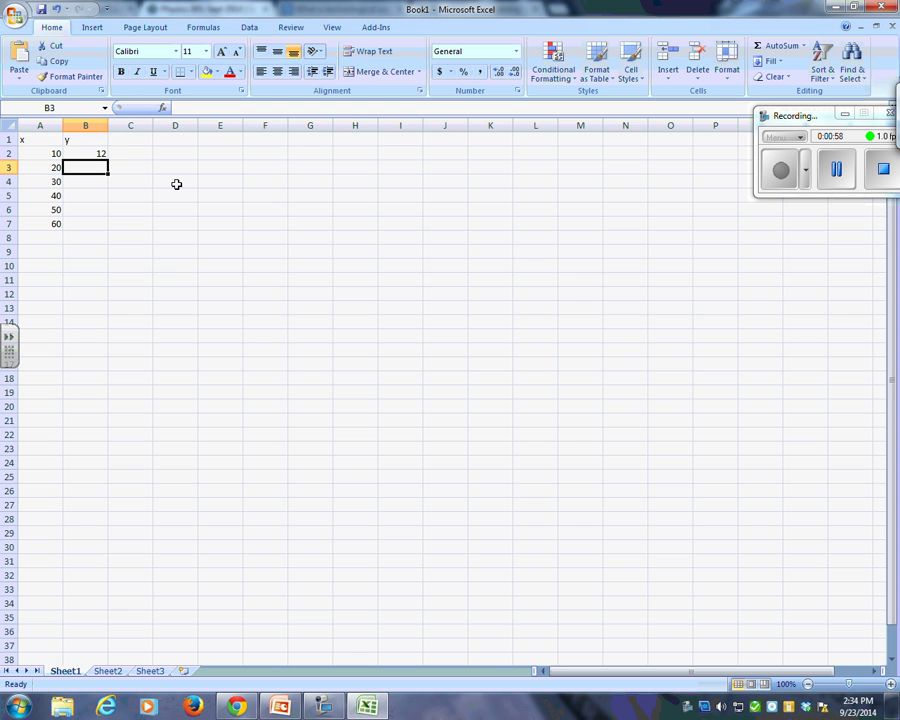
pyautogui.write('25')
pyautogui.press('Return')
pyautogui.write('2')
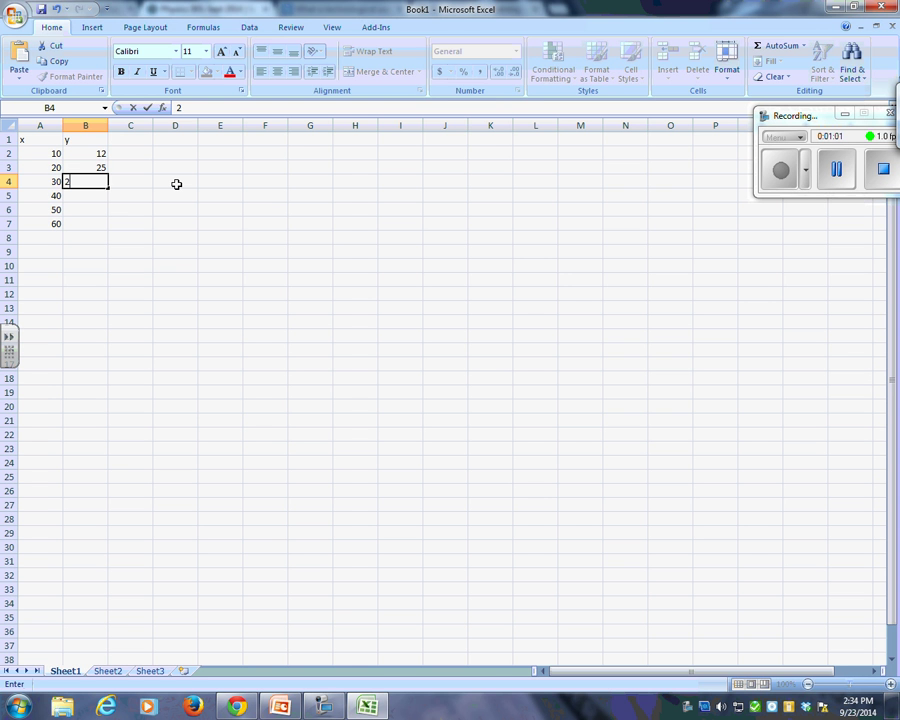
pyautogui.write('8')
pyautogui.press('Return')
pyautogui.write('32')
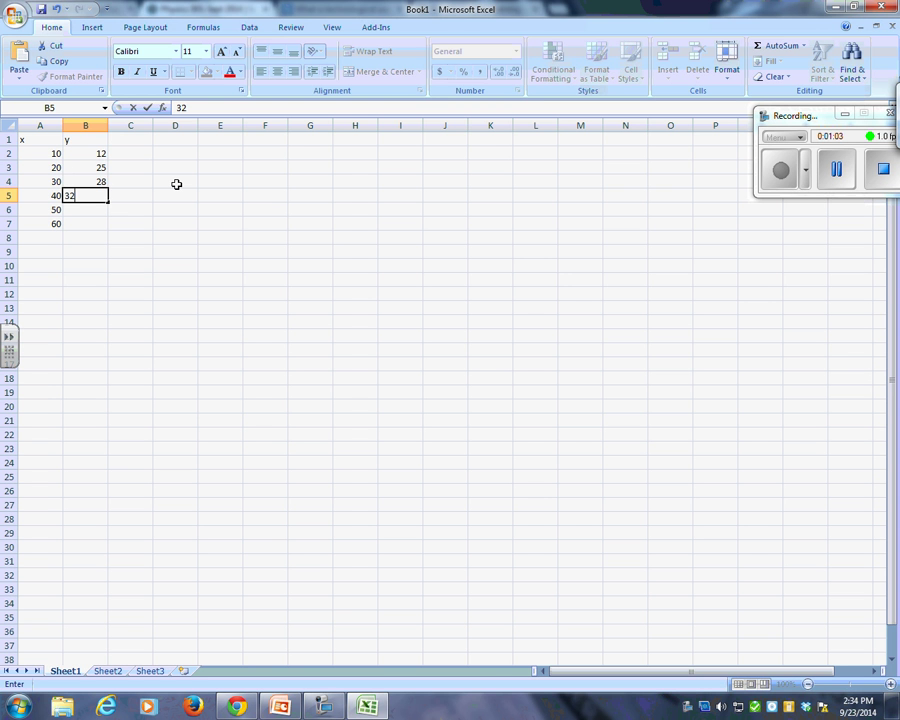
pyautogui.press('Return')
pyautogui.write('48')
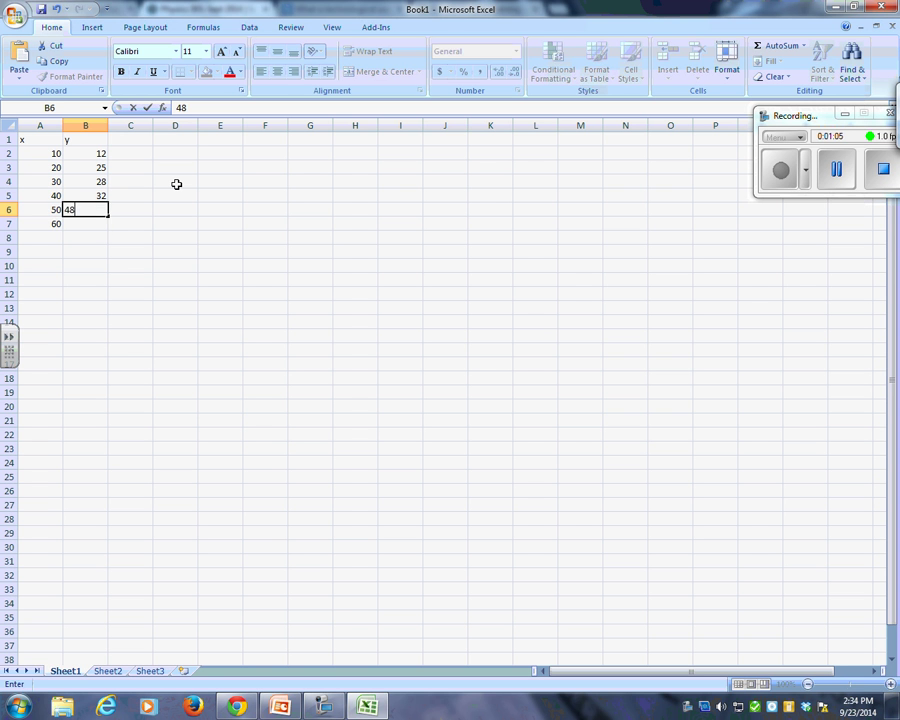
pyautogui.press('Return')
pyautogui.write('59')
pyautogui.press('Return')
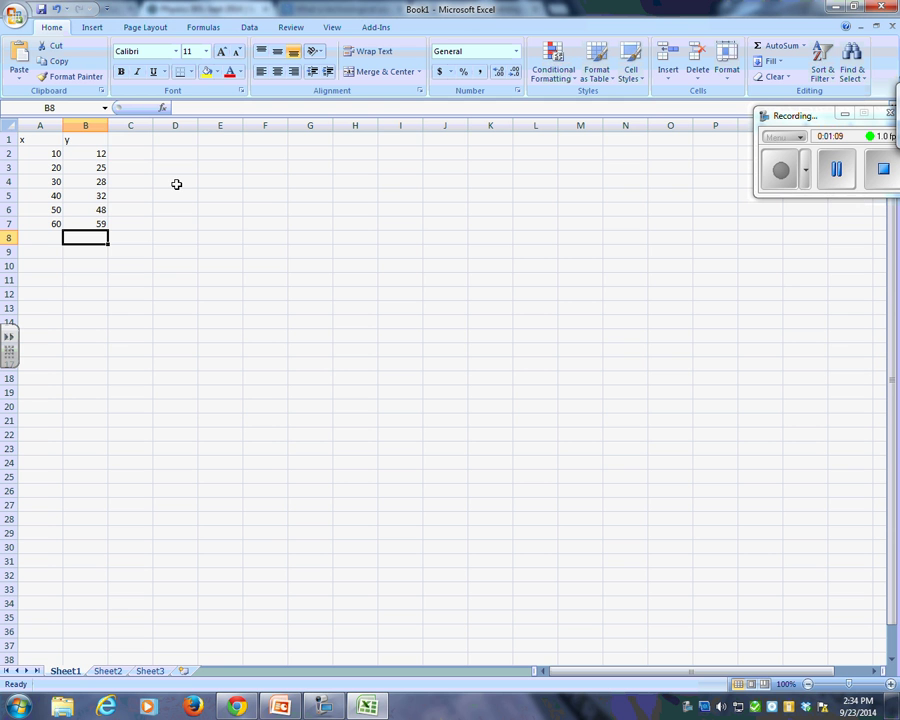
# Step: Insert a scatter chart with markers only from the data in A1:B7
pyautogui.moveTo(36, 137); pyautogui.dragTo(95, 223)
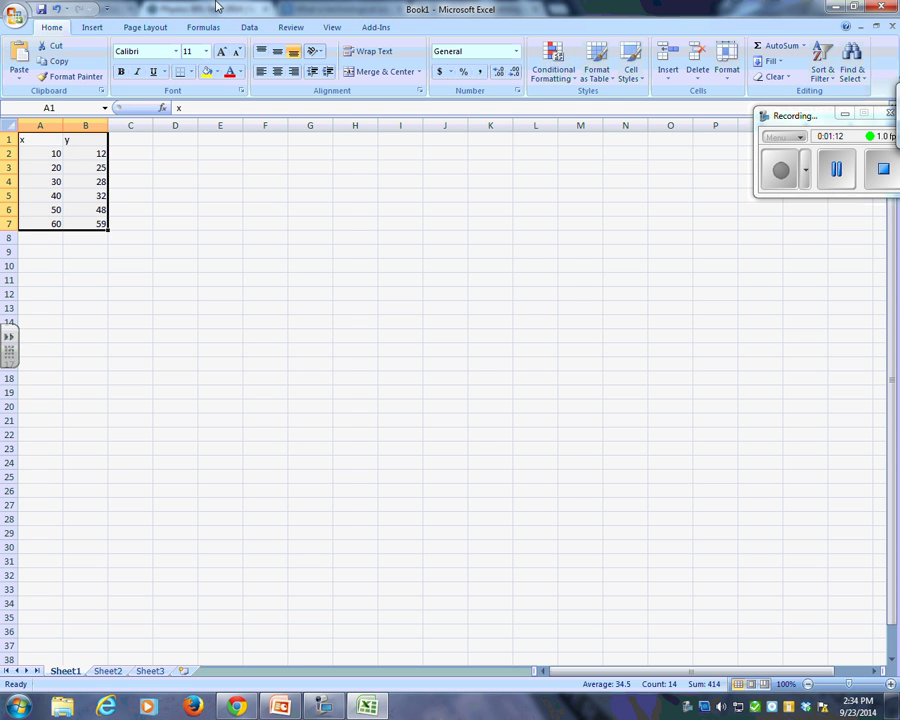
pyautogui.click(90, 28)
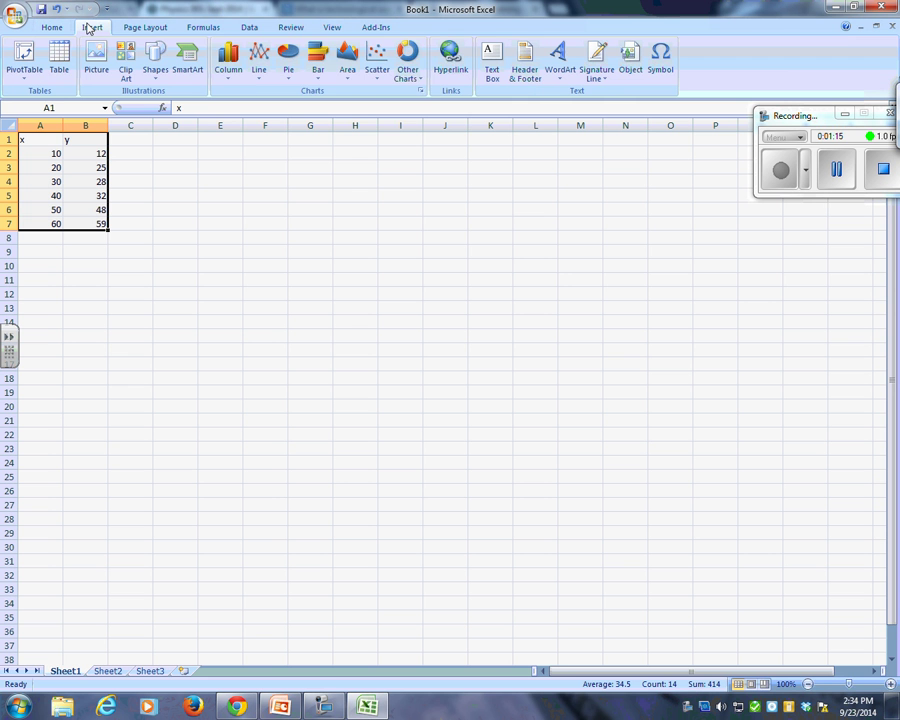
pyautogui.click(378, 57)
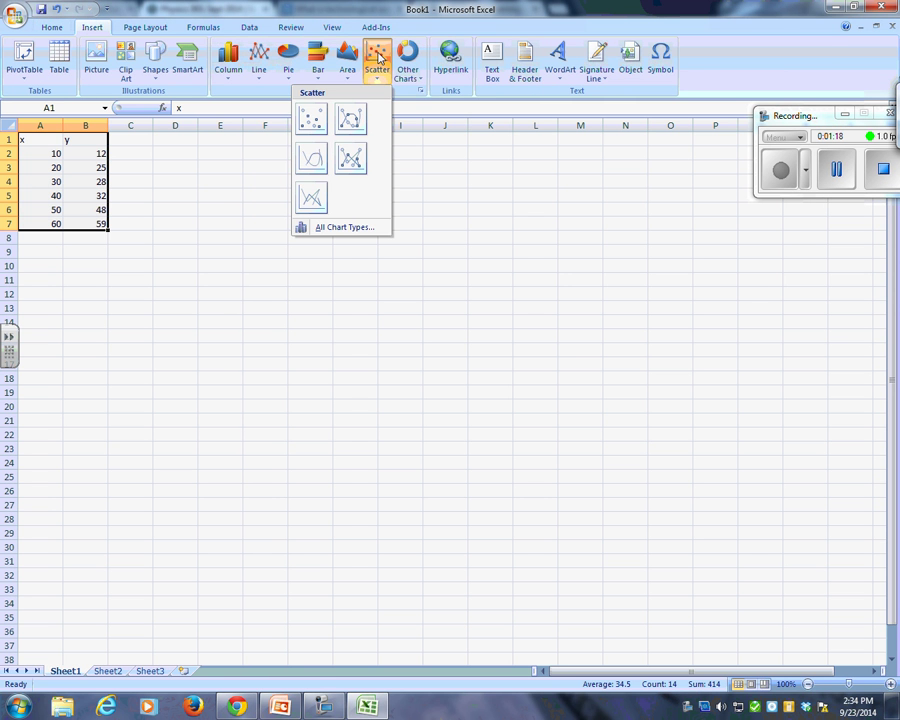
pyautogui.click(310, 121)
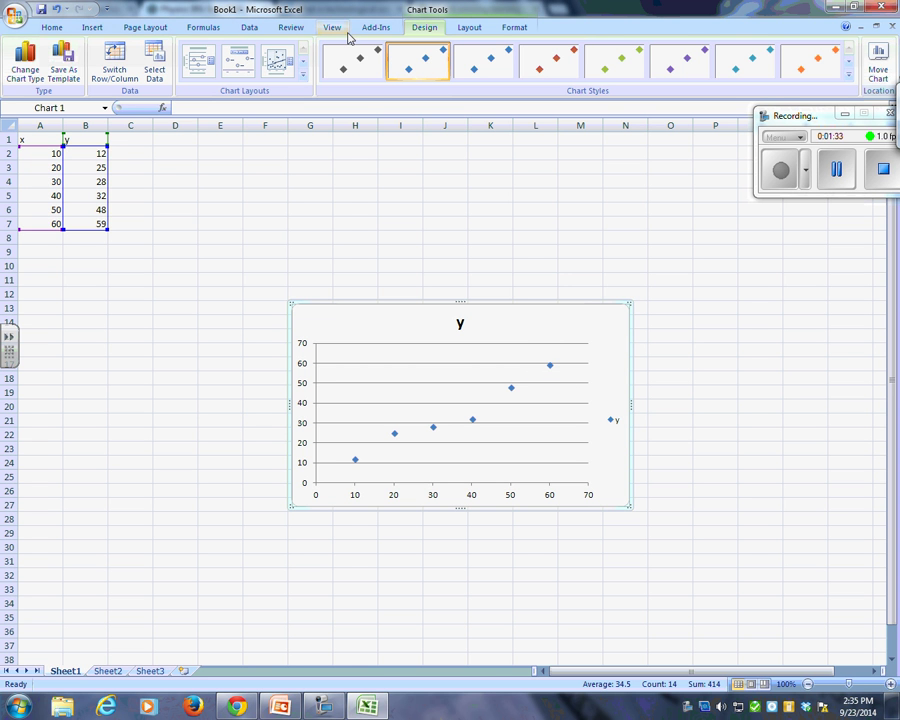
pyautogui.click(201, 29)
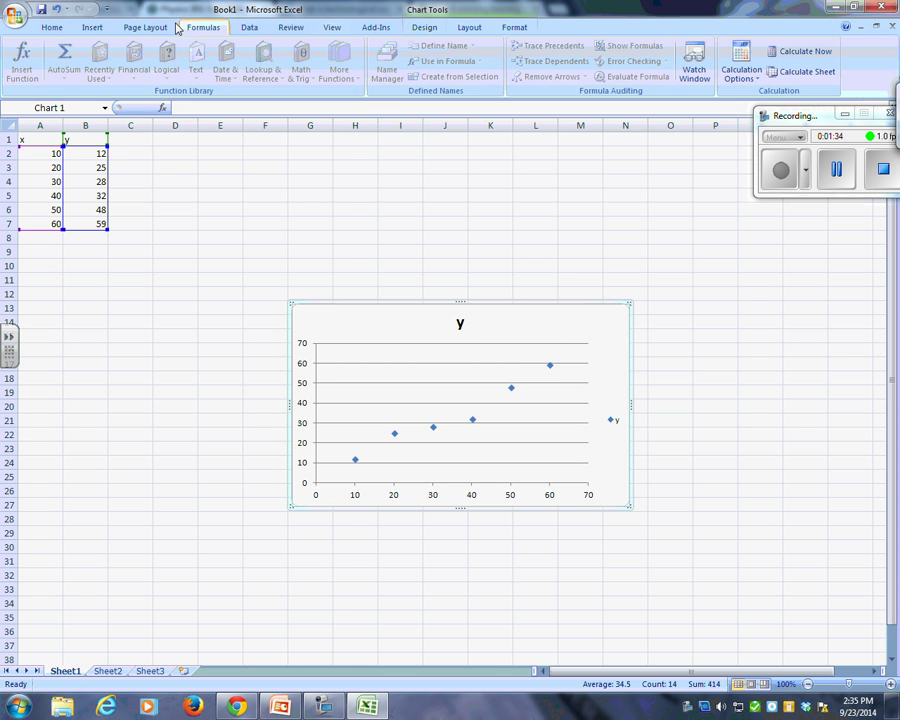
pyautogui.click(159, 27)
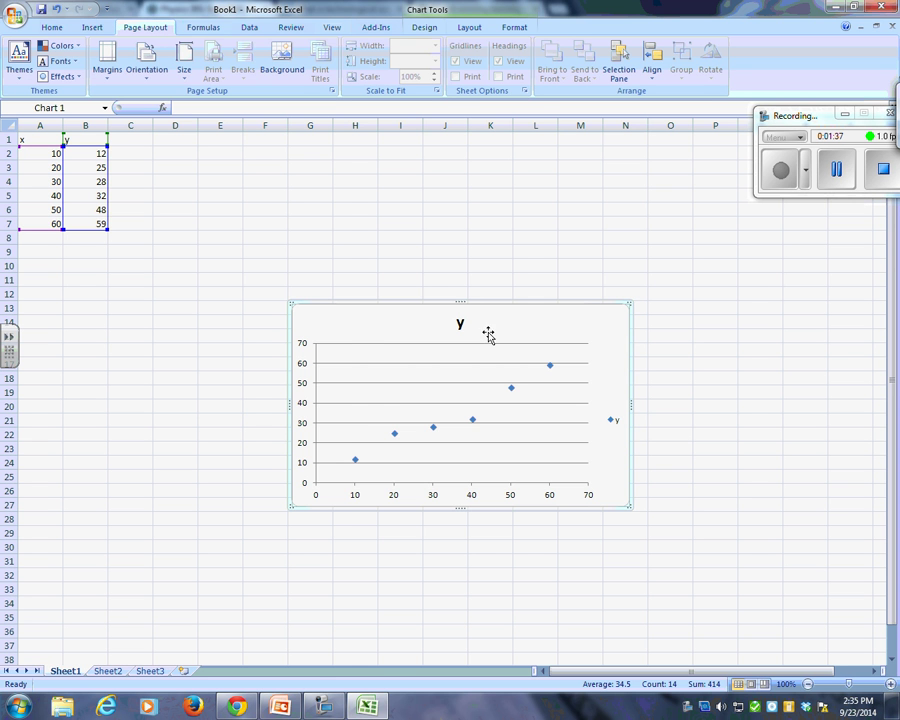
pyautogui.rightClick(334, 322)
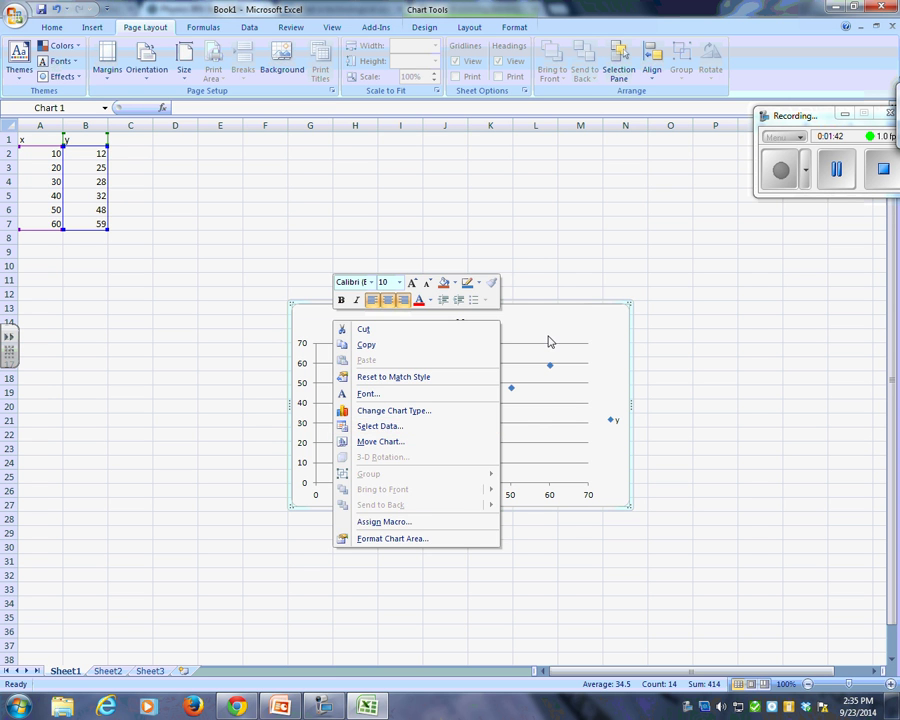
pyautogui.click(548, 342)
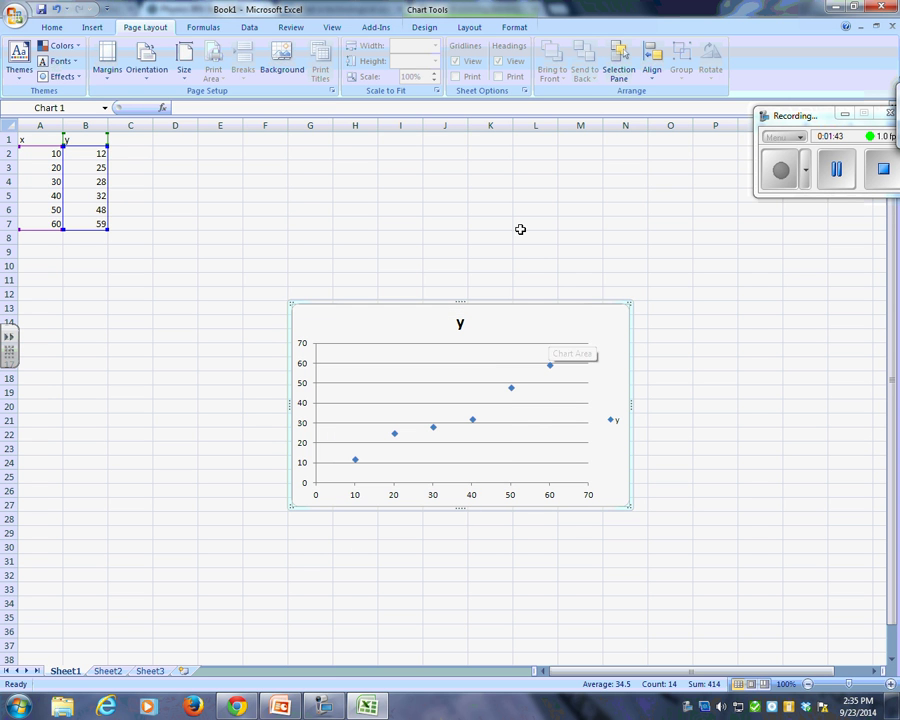
# Step: Add a linear trendline to the scatter chart, displaying its equation and R-squared value on the chart
pyautogui.click(467, 28)
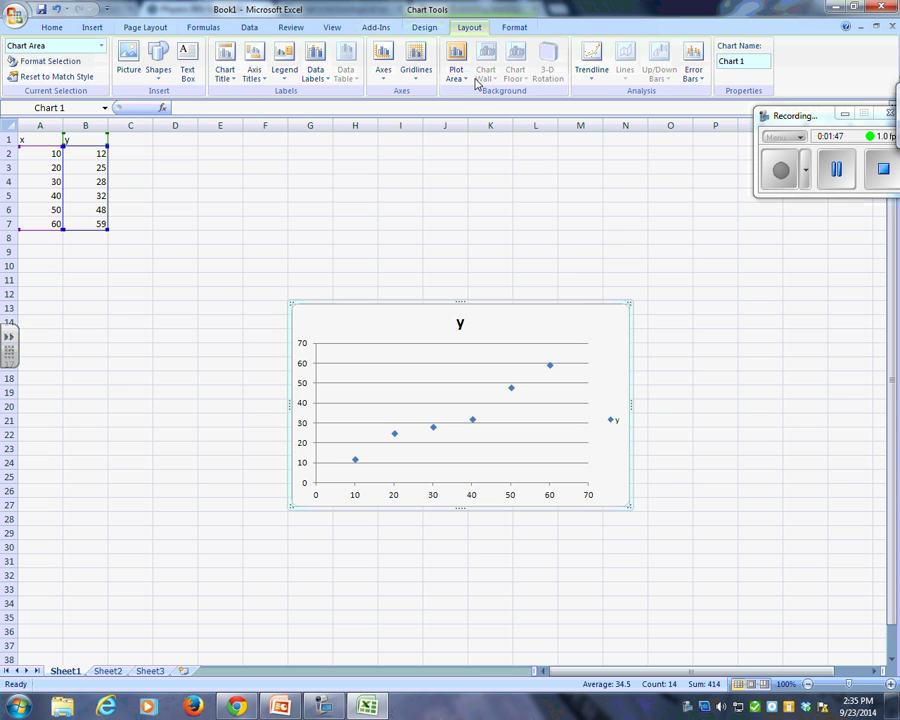
pyautogui.click(593, 78)
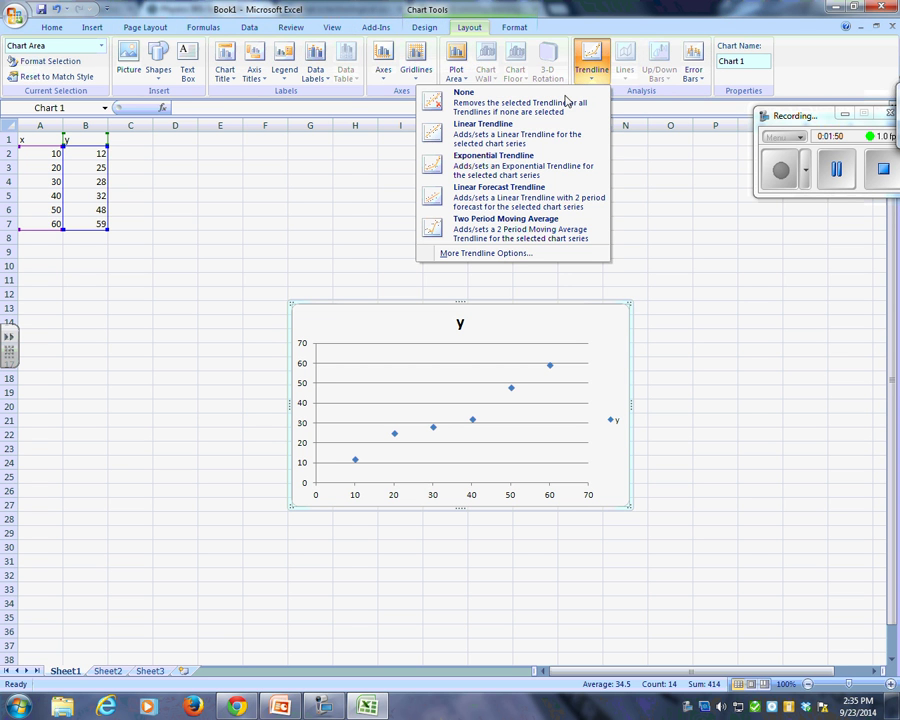
pyautogui.click(475, 256)
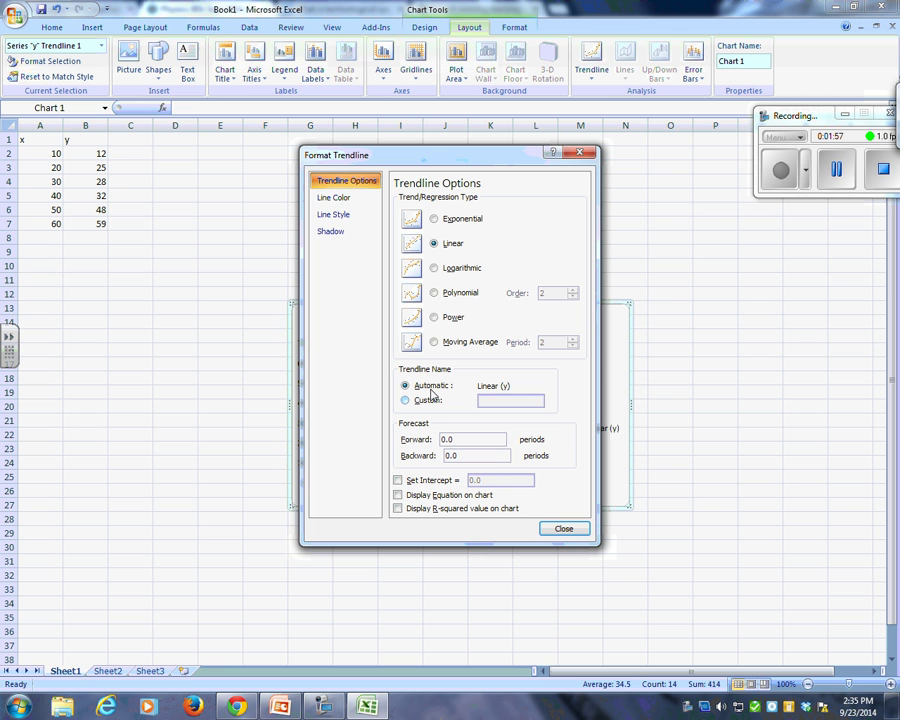
pyautogui.click(398, 495)
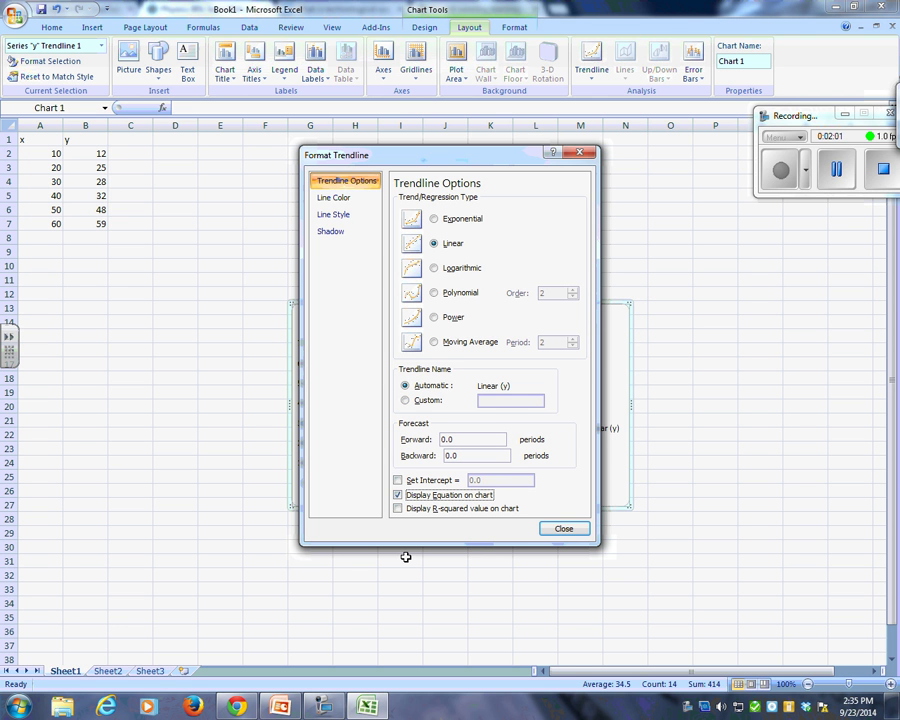
pyautogui.click(398, 509)
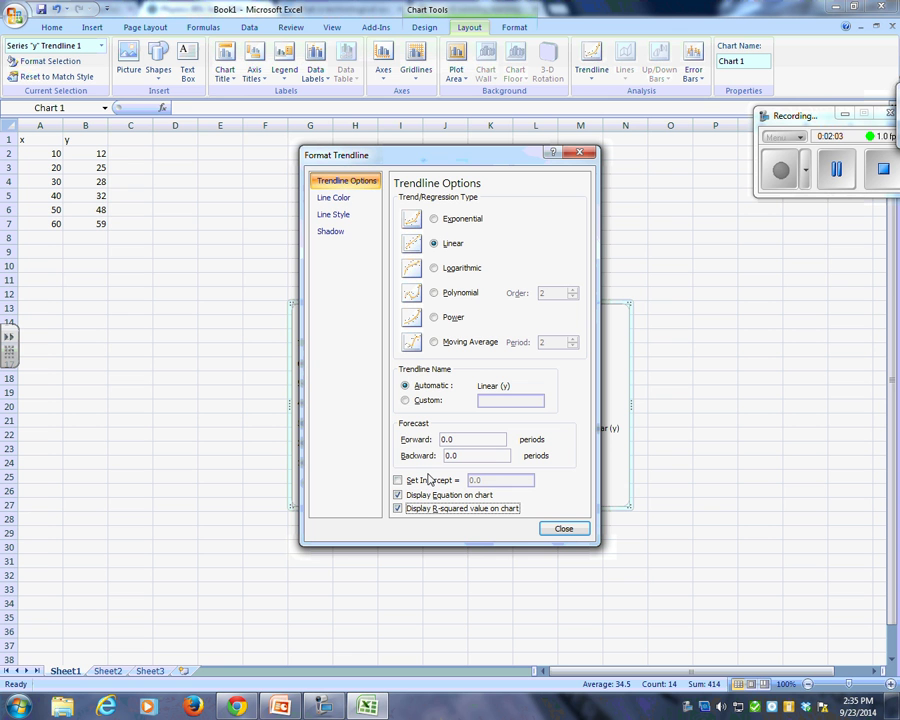
pyautogui.click(562, 529)
# Step: Move the trendline equation label off the plotted points to the chart's upper right area, beside the title
pyautogui.moveTo(452, 369); pyautogui.dragTo(573, 337)
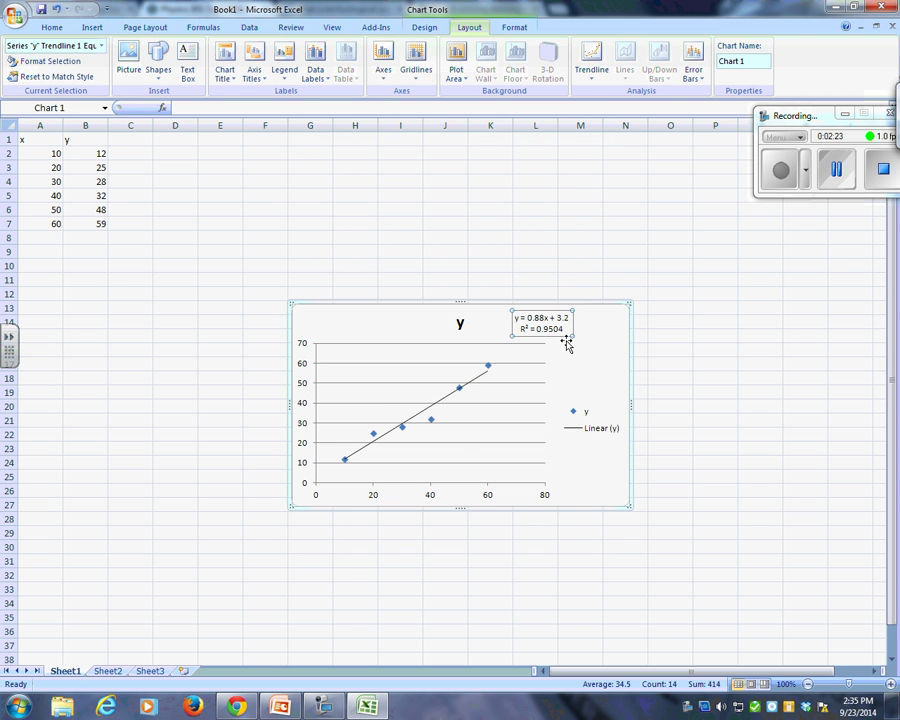
pyautogui.click(573, 337)
pyautogui.moveTo(575, 345); pyautogui.dragTo(575, 340)
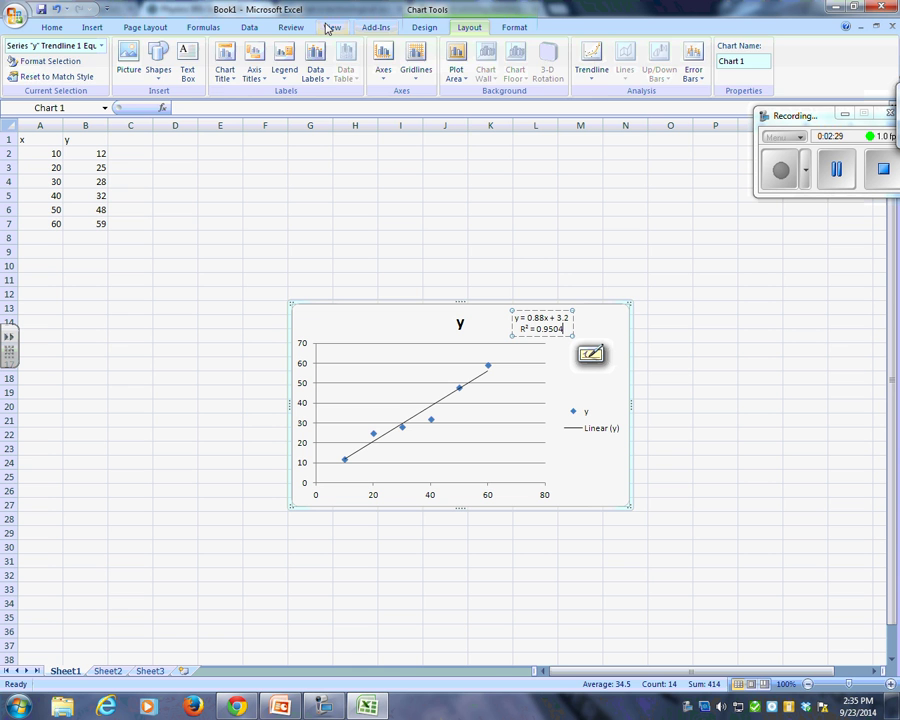
# Step: Magnify the worksheet to 200% so the chart and its trendline equation are easy to read
pyautogui.click(330, 28)
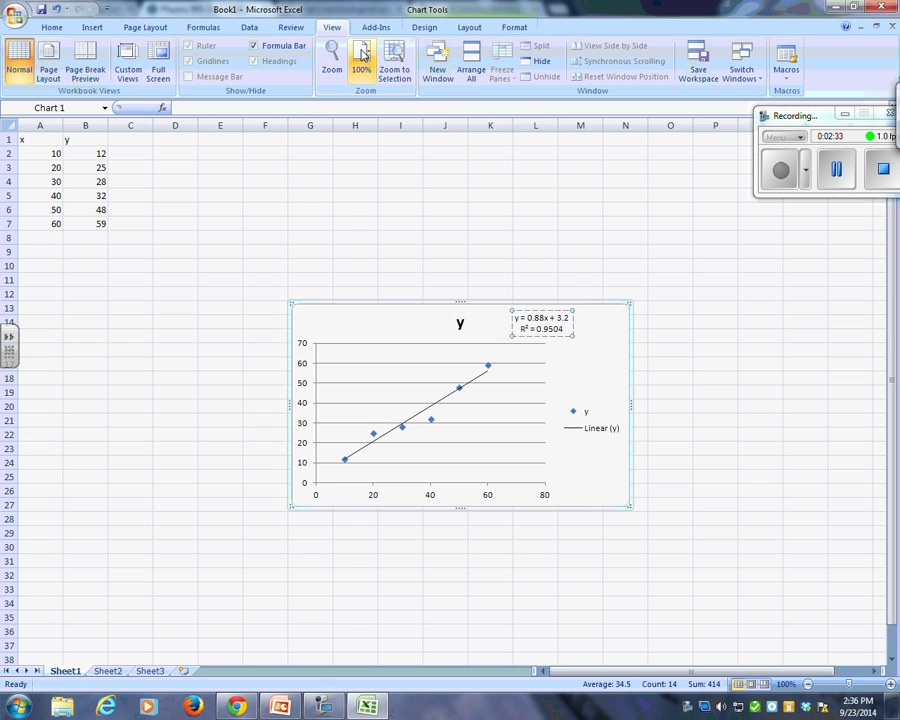
pyautogui.click(334, 61)
pyautogui.click(316, 211)
pyautogui.click(329, 314)
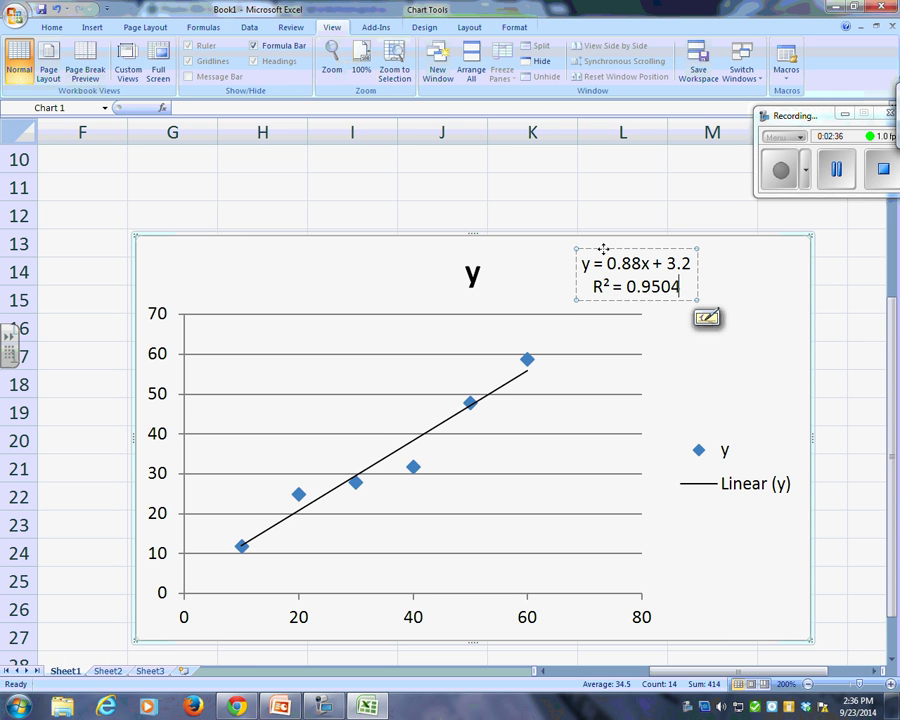
pyautogui.click(680, 282)
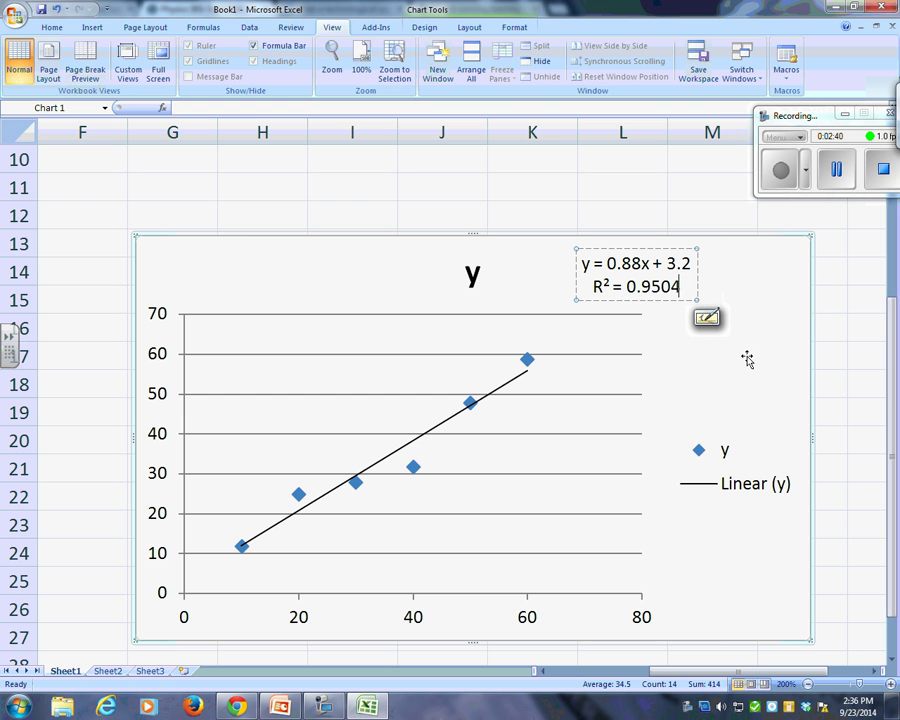
pyautogui.click(850, 184)
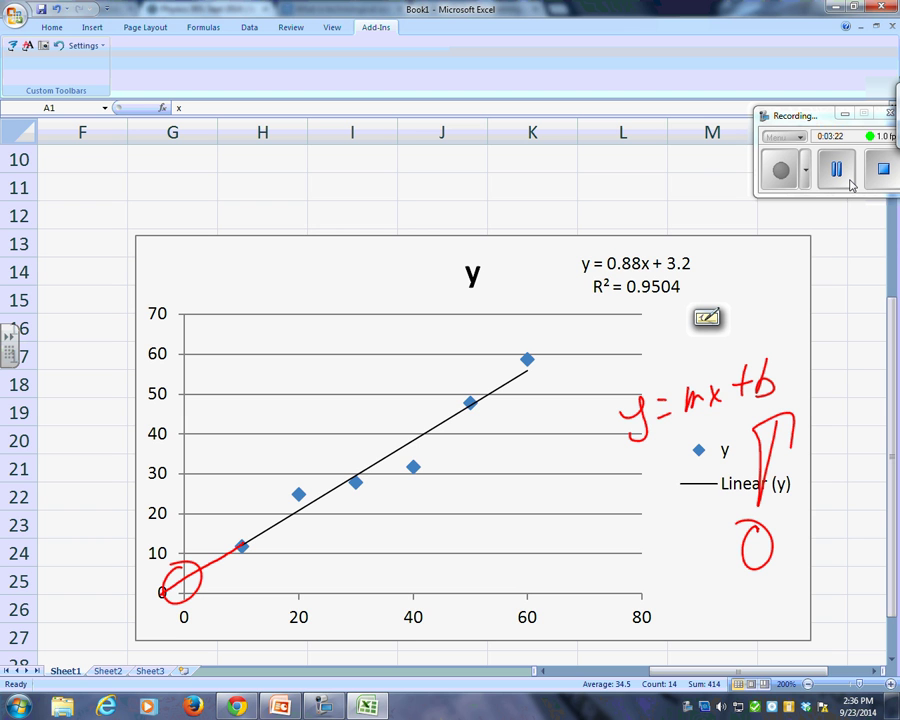
# Step: Annotate the chart in red ink by circling the zeros at the origin, underlining the x-axis and labelling it cm³
pyautogui.moveTo(165, 630); pyautogui.dragTo(185, 645)
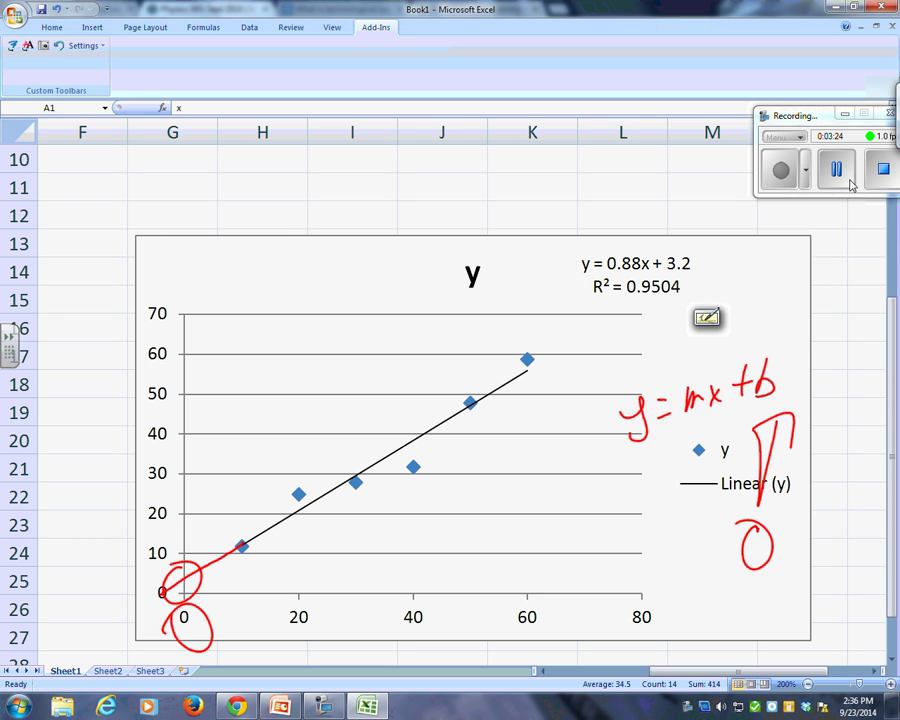
pyautogui.moveTo(255, 620); pyautogui.dragTo(625, 645)
pyautogui.moveTo(168, 566); pyautogui.dragTo(178, 598)
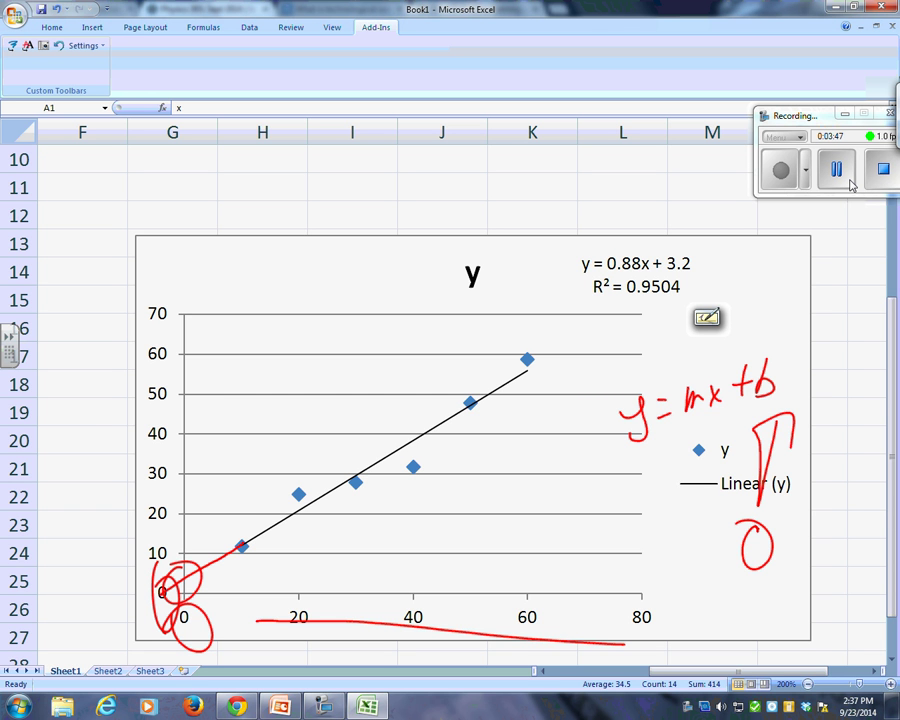
pyautogui.moveTo(460, 628); pyautogui.dragTo(488, 632)
# Step: Handwrite the sample problem "500 cm³ ___ g" in red ink above the chart
pyautogui.moveTo(289, 209)
pyautogui.mouseDown()
pyautogui.moveTo(284, 222)
pyautogui.moveTo(300, 220)
pyautogui.mouseUp()
pyautogui.moveTo(310, 208); pyautogui.dragTo(350, 226)
pyautogui.moveTo(358, 214); pyautogui.dragTo(377, 216)
pyautogui.moveTo(379, 180); pyautogui.dragTo(380, 200)
pyautogui.moveTo(406, 222)
pyautogui.mouseDown()
pyautogui.moveTo(487, 205)
pyautogui.moveTo(518, 214)
pyautogui.mouseUp()
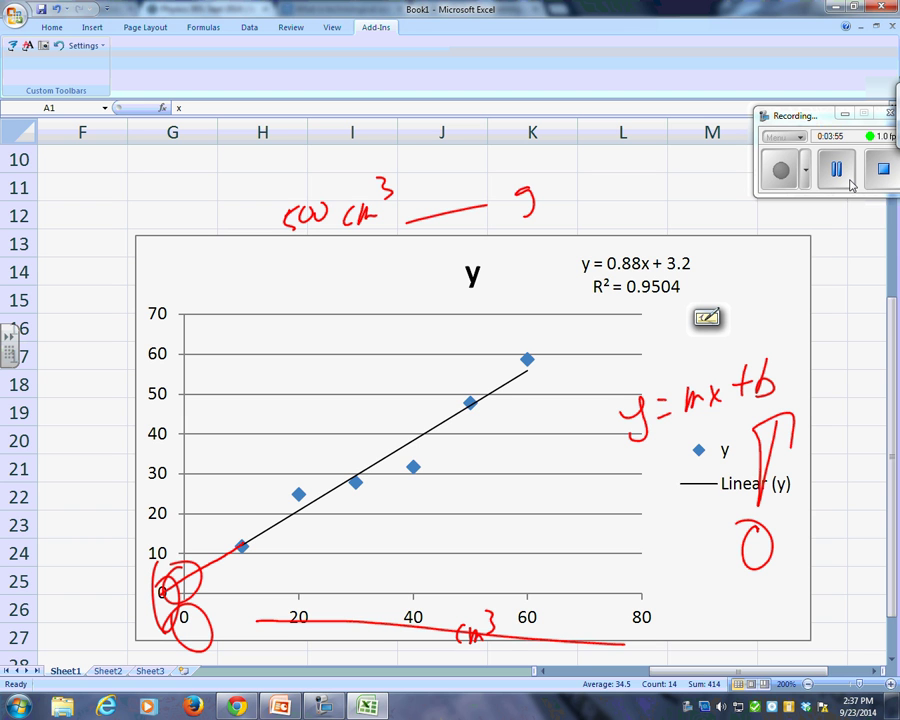
# Step: Label the y-axis g in red ink, and circle the 500 with an arrow leading to the x in the trendline equation
pyautogui.moveTo(130, 412); pyautogui.dragTo(146, 455)
pyautogui.moveTo(316, 176)
pyautogui.mouseDown()
pyautogui.moveTo(360, 212)
pyautogui.moveTo(582, 215)
pyautogui.moveTo(648, 256)
pyautogui.mouseUp()
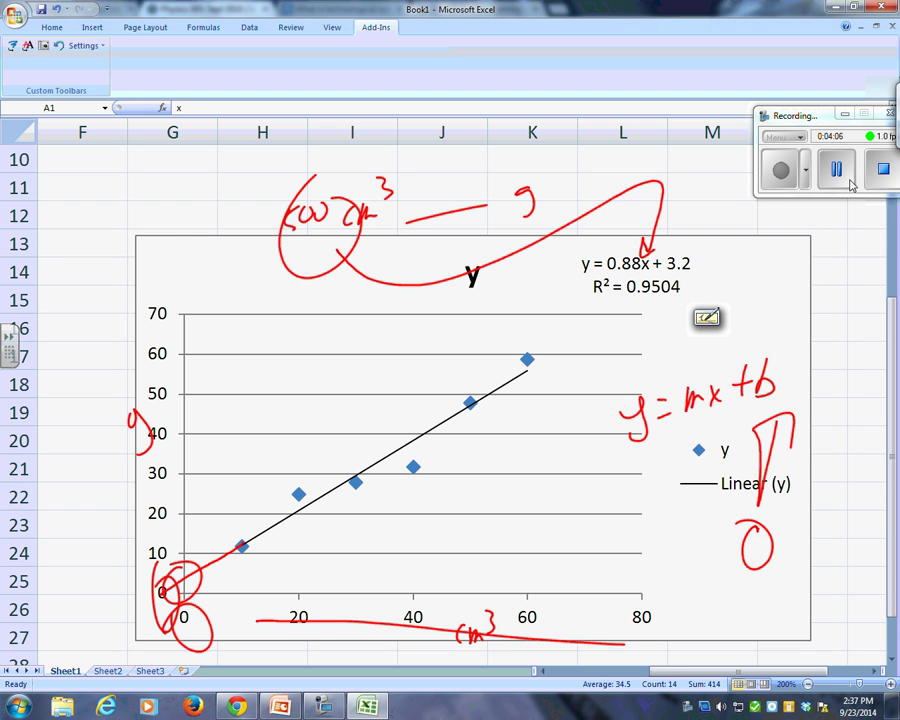
# Step: Dismiss the red ink notes over the chart, and circle the data points at x = 10 in red and x = 50 in blue
pyautogui.click(849, 181)
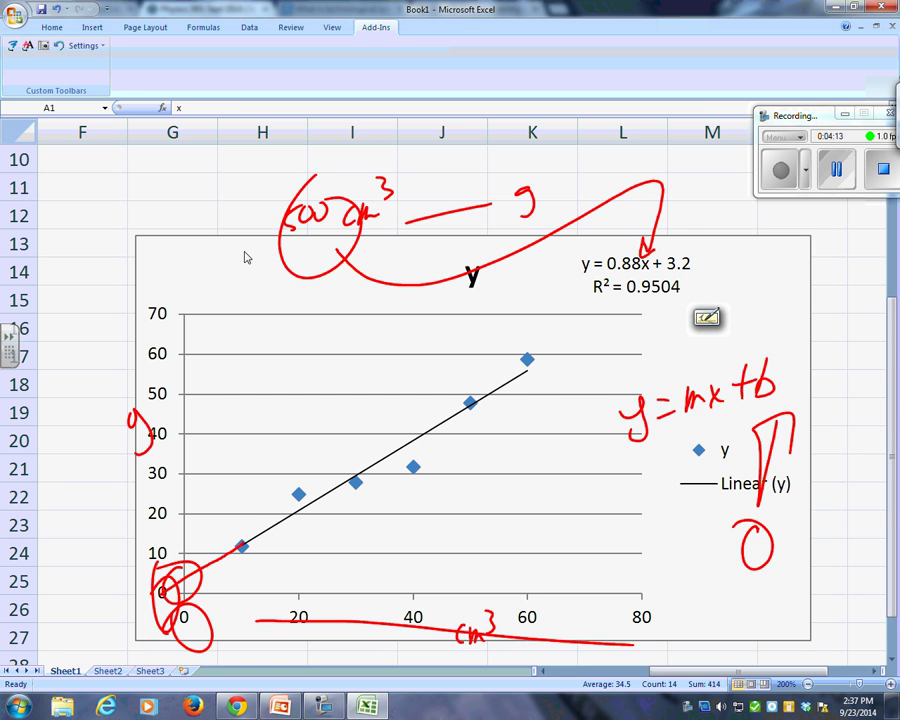
pyautogui.press('Escape')
pyautogui.scroll(3, 165, 245)
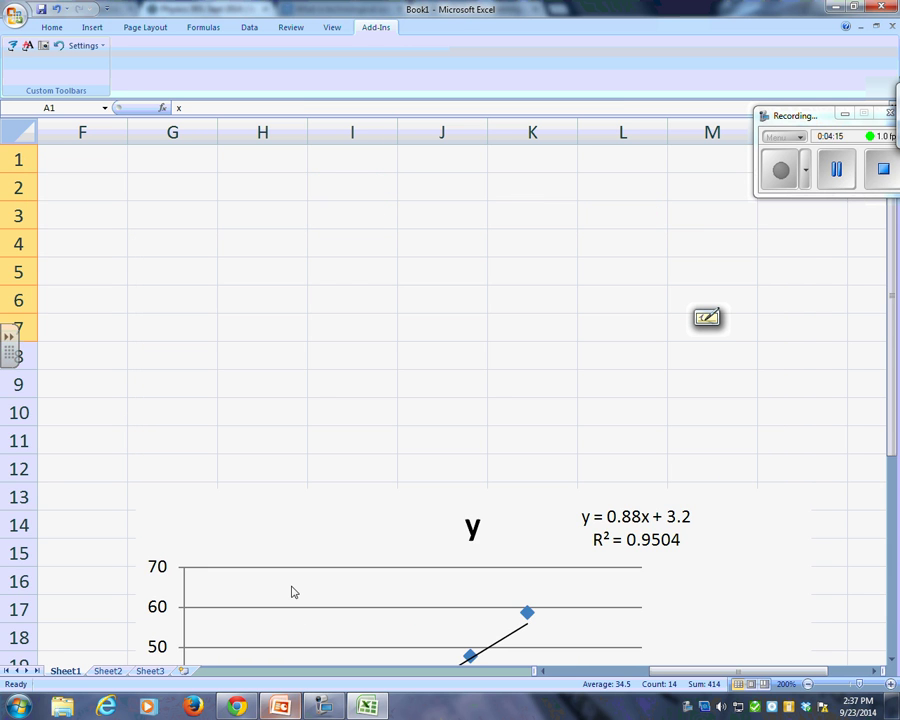
pyautogui.scroll(-2, 211, 246)
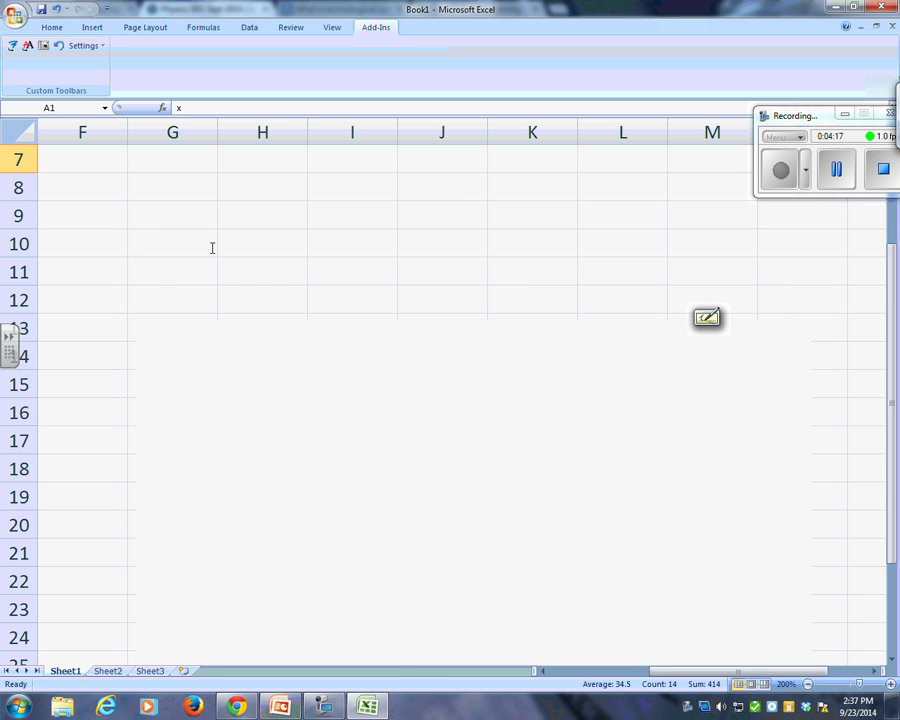
pyautogui.scroll(-2, 212, 250)
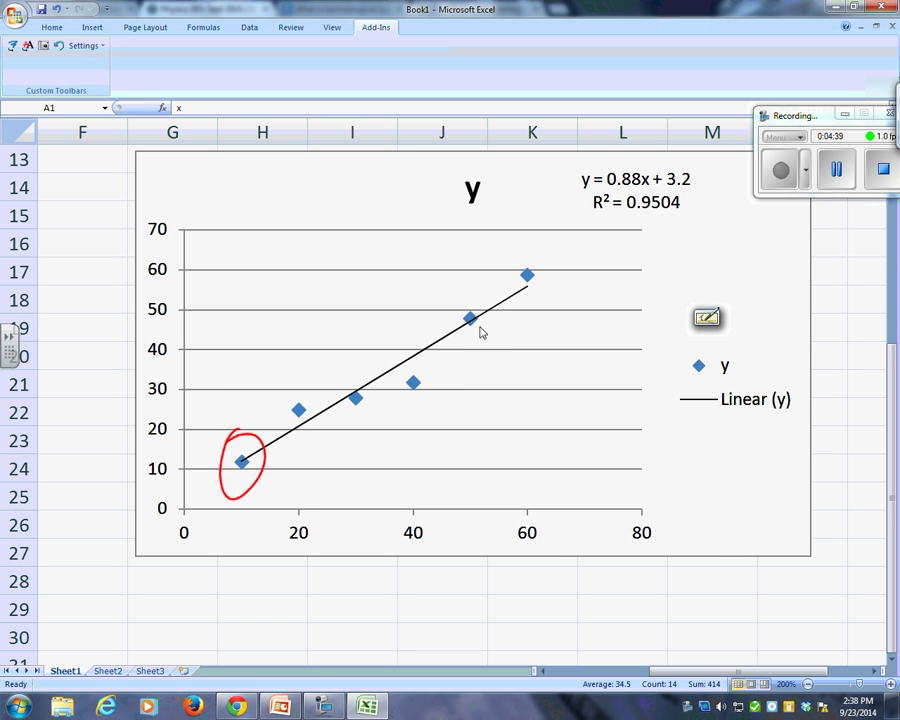
pyautogui.moveTo(472, 290); pyautogui.dragTo(481, 332)
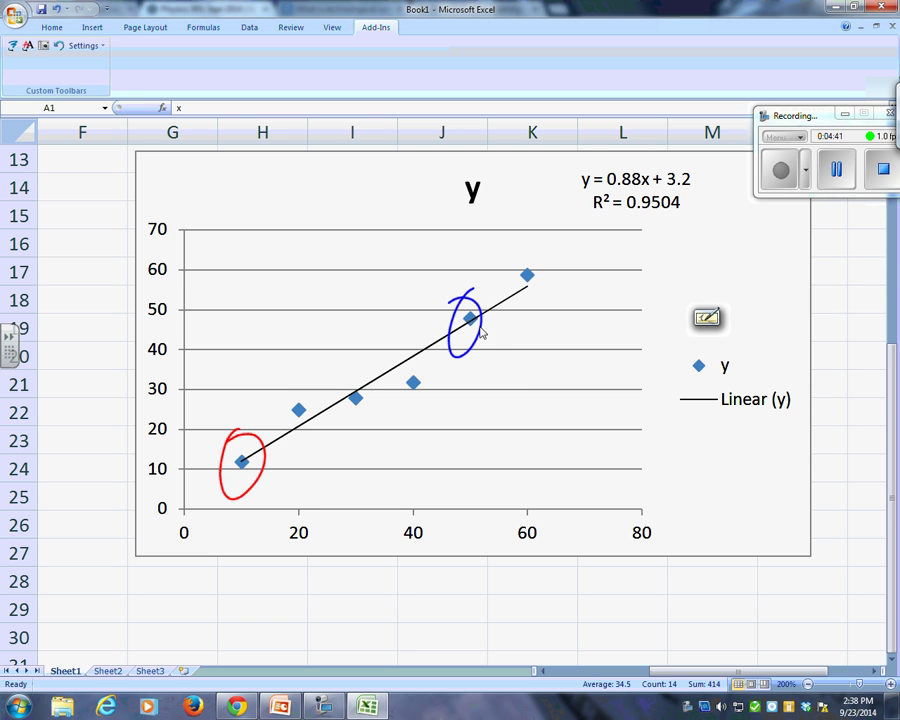
# Step: Return the worksheet to 100% zoom and circle the chart points at x = 10 and x = 50 in blue ink
pyautogui.click(331, 27)
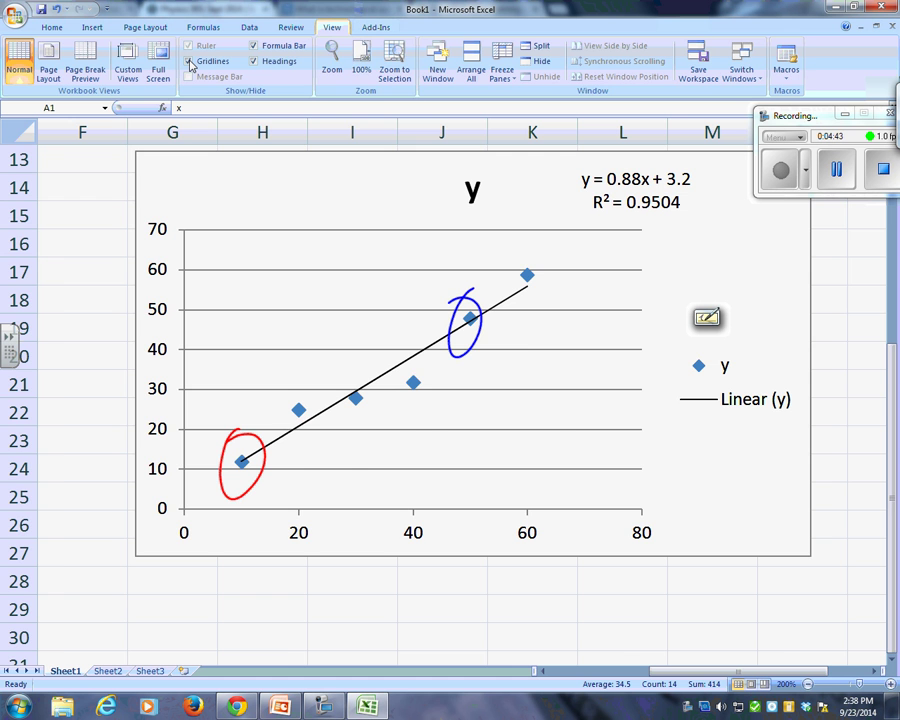
pyautogui.click(361, 69)
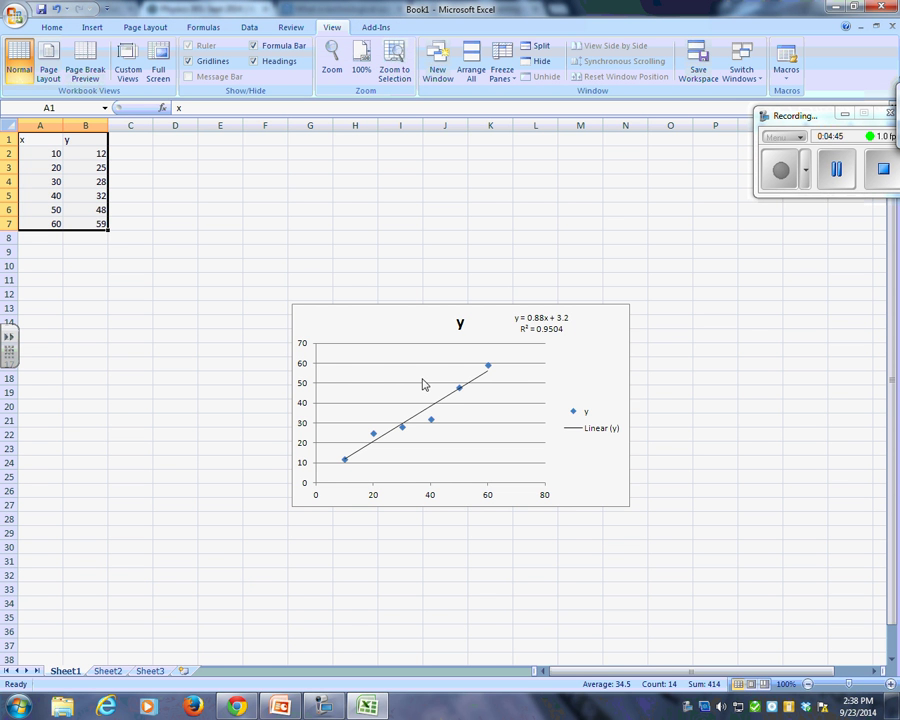
pyautogui.moveTo(339, 447); pyautogui.dragTo(342, 449)
pyautogui.moveTo(455, 378); pyautogui.dragTo(458, 395)
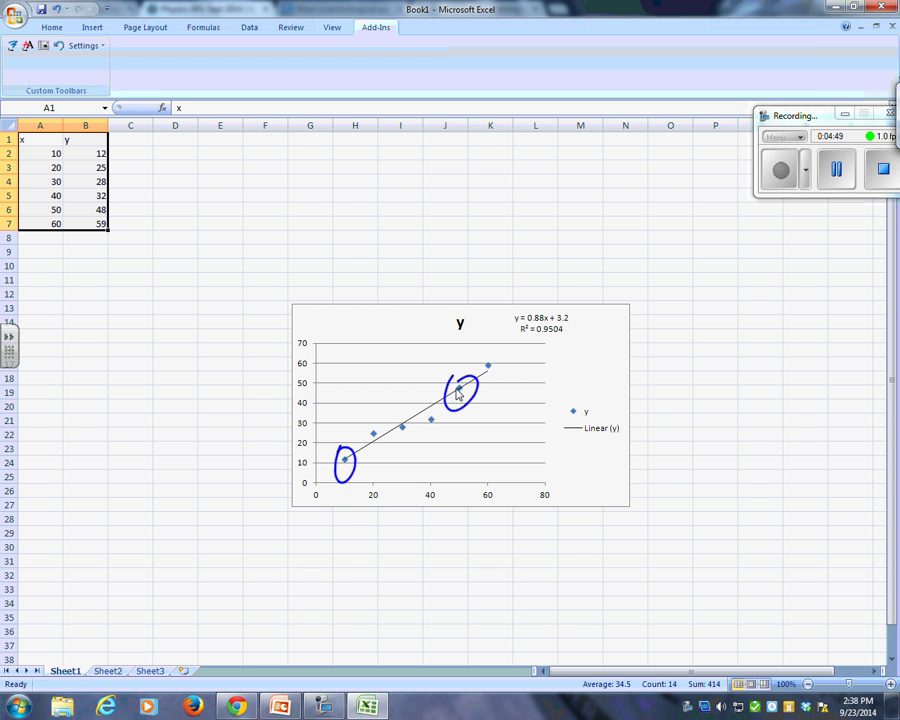
# Step: Handwrite the two circled points' coordinates, "10, 12" and "50, 48", in blue ink above and beside the chart
pyautogui.moveTo(631, 201)
pyautogui.mouseDown()
pyautogui.moveTo(626, 228)
pyautogui.moveTo(641, 222)
pyautogui.mouseUp()
pyautogui.moveTo(661, 220); pyautogui.dragTo(657, 231)
pyautogui.moveTo(672, 199); pyautogui.dragTo(670, 224)
pyautogui.moveTo(676, 202); pyautogui.dragTo(689, 220)
pyautogui.moveTo(648, 262)
pyautogui.mouseDown()
pyautogui.moveTo(639, 275)
pyautogui.moveTo(659, 261)
pyautogui.mouseUp()
pyautogui.moveTo(672, 265); pyautogui.dragTo(669, 273)
pyautogui.moveTo(685, 255); pyautogui.dragTo(693, 268)
pyautogui.moveTo(706, 249); pyautogui.dragTo(700, 262)
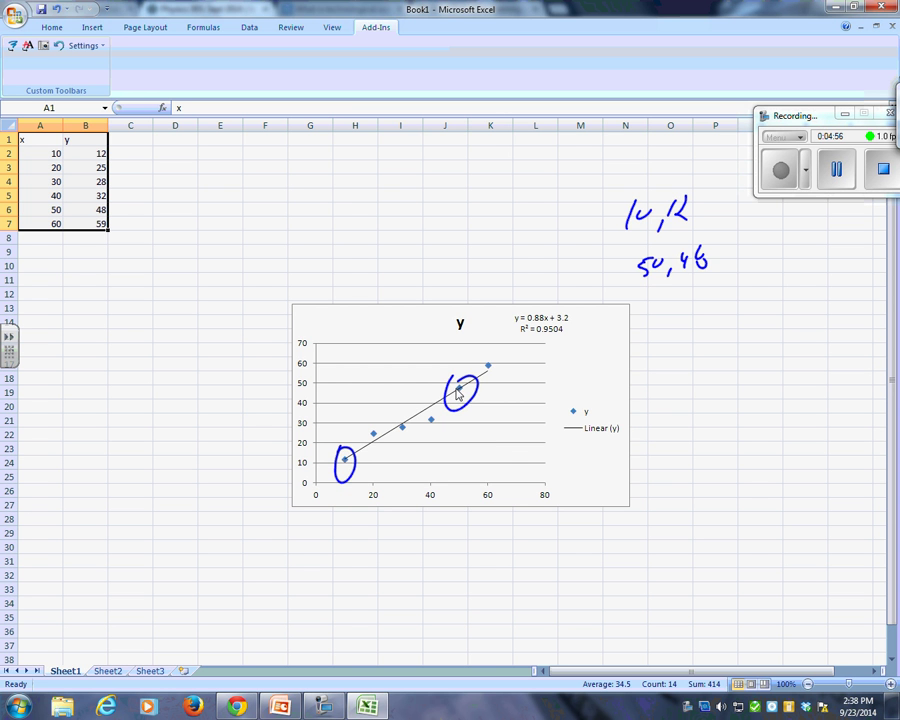
# Step: Handwrite the slope calculation as the fraction 48 − 12 over 50 − 10 in blue ink beside the chart
pyautogui.moveTo(674, 352); pyautogui.dragTo(680, 380)
pyautogui.moveTo(703, 350); pyautogui.dragTo(698, 381)
pyautogui.moveTo(723, 370); pyautogui.dragTo(737, 367)
pyautogui.moveTo(757, 340)
pyautogui.mouseDown()
pyautogui.moveTo(754, 366)
pyautogui.moveTo(782, 357)
pyautogui.mouseUp()
pyautogui.moveTo(634, 408); pyautogui.dragTo(812, 385)
pyautogui.moveTo(680, 420); pyautogui.dragTo(678, 446)
pyautogui.moveTo(680, 419); pyautogui.dragTo(710, 415)
pyautogui.moveTo(740, 421); pyautogui.dragTo(752, 420)
pyautogui.moveTo(768, 406); pyautogui.dragTo(762, 418)
pyautogui.moveTo(778, 410); pyautogui.dragTo(777, 411)
# Step: Write the simplified slope fraction "= 36/40" in blue ink below the subtraction fraction
pyautogui.moveTo(657, 508); pyautogui.dragTo(664, 508)
pyautogui.moveTo(657, 516); pyautogui.dragTo(731, 506)
pyautogui.moveTo(684, 540); pyautogui.dragTo(767, 513)
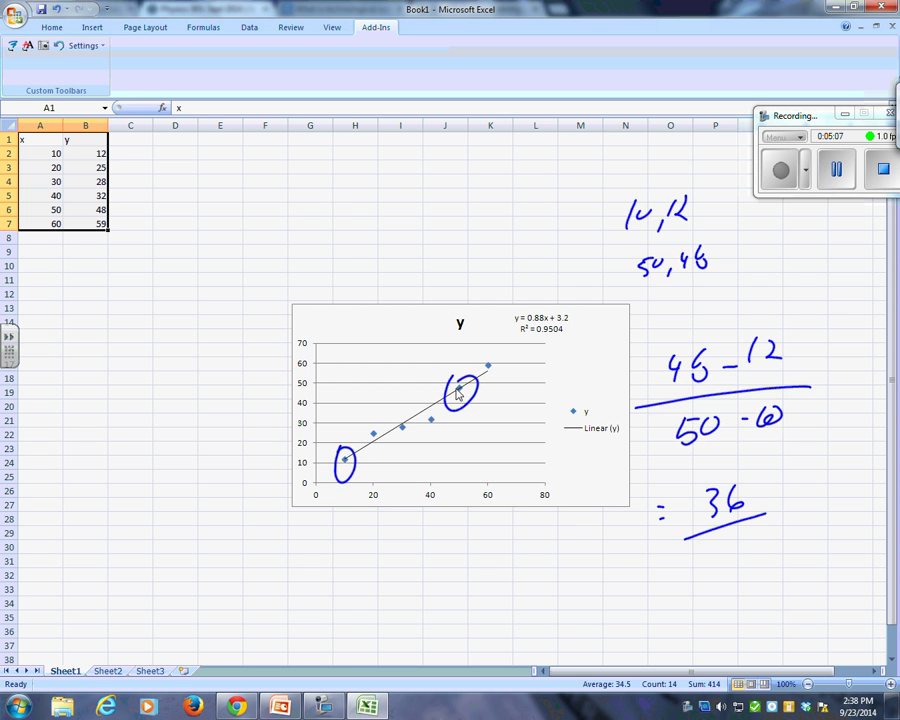
pyautogui.moveTo(716, 546)
pyautogui.mouseDown()
pyautogui.moveTo(715, 560)
pyautogui.moveTo(729, 558)
pyautogui.mouseUp()
pyautogui.moveTo(725, 546); pyautogui.dragTo(726, 568)
pyautogui.moveTo(742, 548); pyautogui.dragTo(743, 549)
# Step: Write the decimal slope "= 0.9" in blue ink under the simplified fraction
pyautogui.moveTo(674, 617); pyautogui.dragTo(687, 616)
pyautogui.moveTo(675, 626); pyautogui.dragTo(688, 625)
pyautogui.moveTo(725, 604); pyautogui.dragTo(727, 628)
pyautogui.click(752, 625)
pyautogui.moveTo(777, 604); pyautogui.dragTo(773, 632)
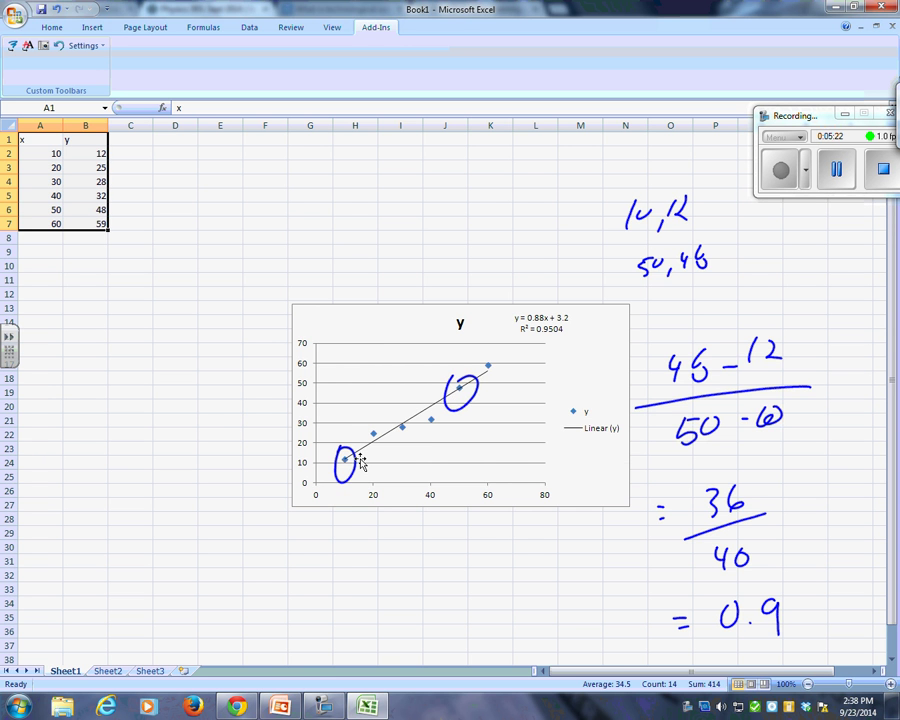
# Step: Handwrite the slope formula y2 − y1 over x2 − x1 in blue ink between the coordinates and the worked fraction
pyautogui.scroll(-1, 362, 462)
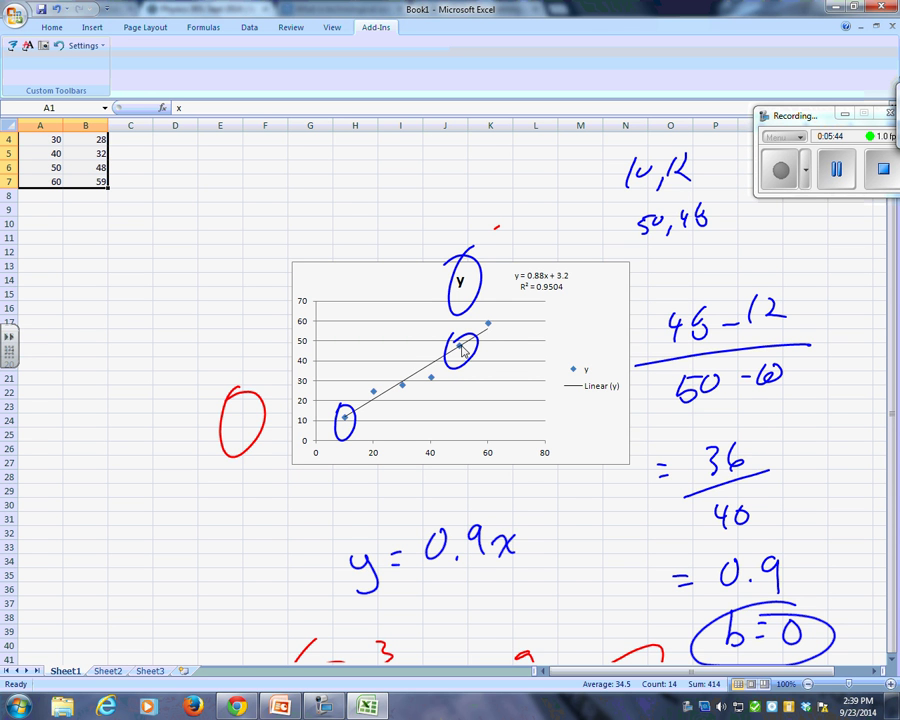
pyautogui.moveTo(666, 249); pyautogui.dragTo(676, 276)
pyautogui.moveTo(685, 250); pyautogui.dragTo(702, 262)
pyautogui.moveTo(707, 255); pyautogui.dragTo(750, 248)
pyautogui.moveTo(757, 231); pyautogui.dragTo(760, 248)
pyautogui.moveTo(658, 284); pyautogui.dragTo(770, 258)
pyautogui.moveTo(688, 284); pyautogui.dragTo(699, 296)
pyautogui.moveTo(699, 284)
pyautogui.mouseDown()
pyautogui.moveTo(688, 296)
pyautogui.moveTo(715, 294)
pyautogui.mouseUp()
pyautogui.moveTo(719, 287); pyautogui.dragTo(752, 284)
pyautogui.moveTo(752, 273); pyautogui.dragTo(742, 284)
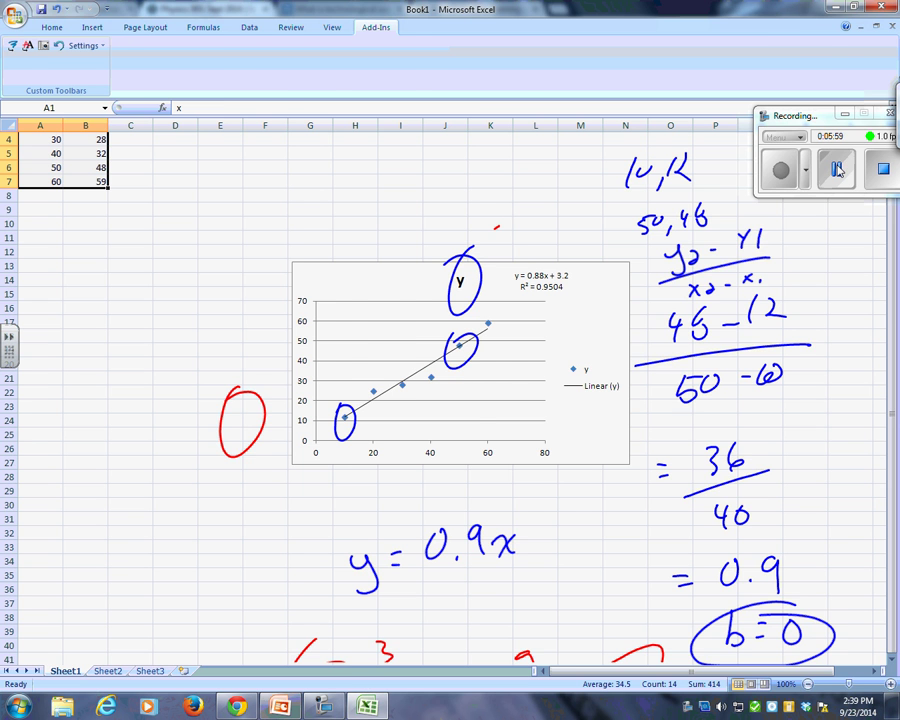
# Step: Check the graphing topics of the test outline in Chrome and return to the Excel workbook
pyautogui.click(837, 170)
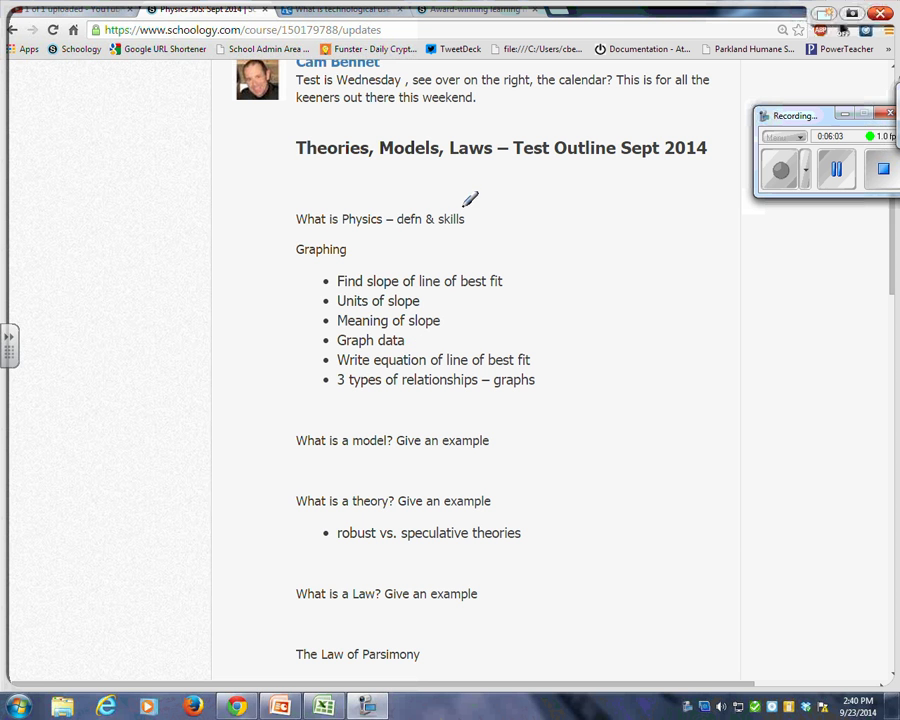
pyautogui.click(238, 707)
pyautogui.hotkey('alt', 'Tab')
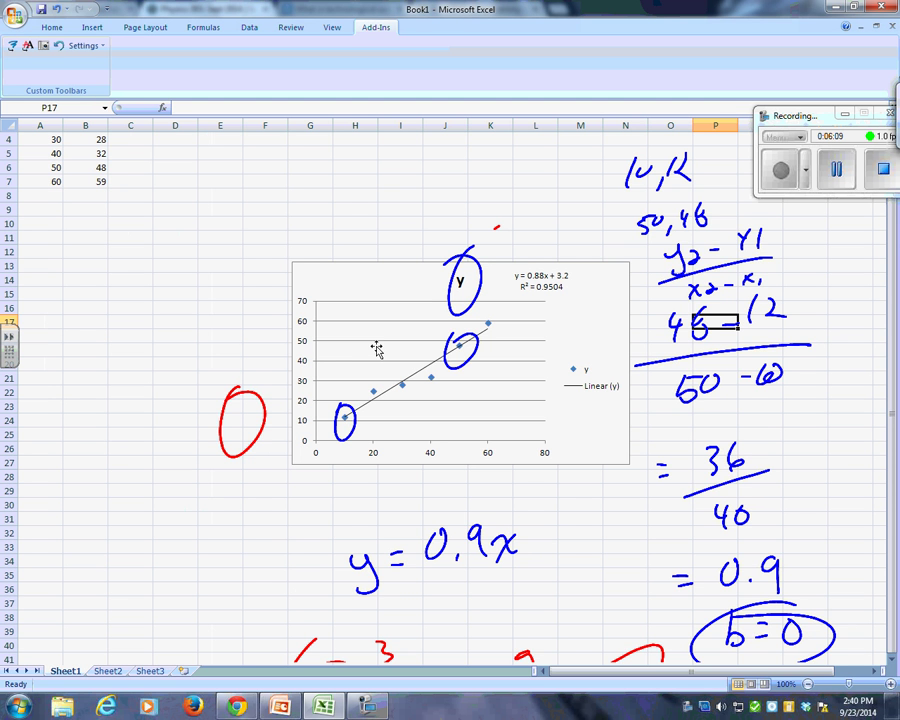
# Step: Label the chart's vertical axis g and its horizontal axis cm in red ink, and draw a large loop around each axis
pyautogui.moveTo(258, 340); pyautogui.dragTo(266, 377)
pyautogui.moveTo(428, 480)
pyautogui.mouseDown()
pyautogui.moveTo(425, 508)
pyautogui.moveTo(459, 492)
pyautogui.mouseUp()
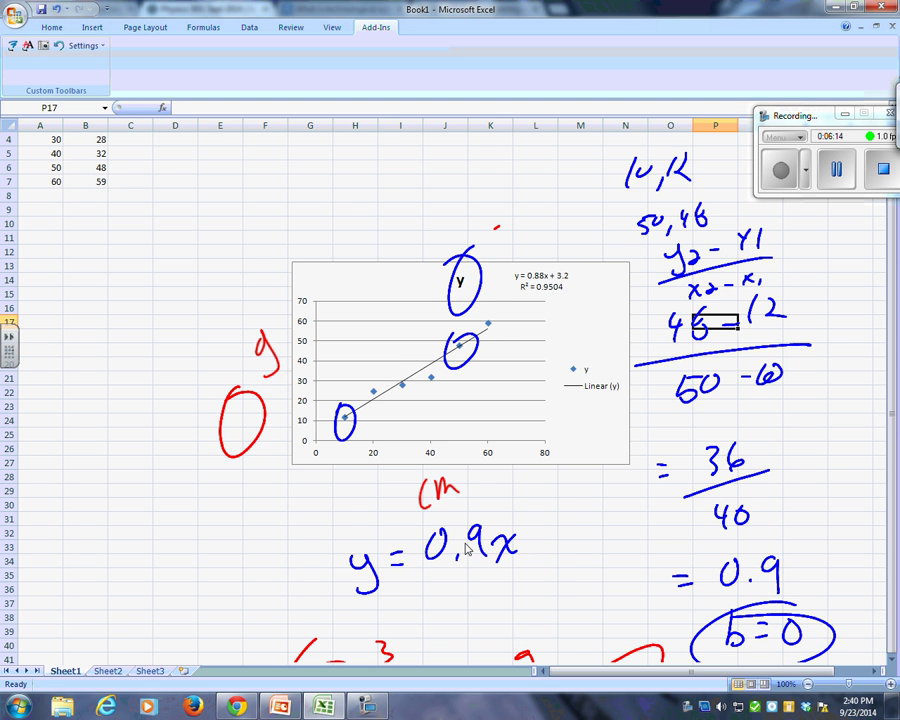
pyautogui.click(257, 189)
pyautogui.moveTo(258, 190); pyautogui.dragTo(188, 258)
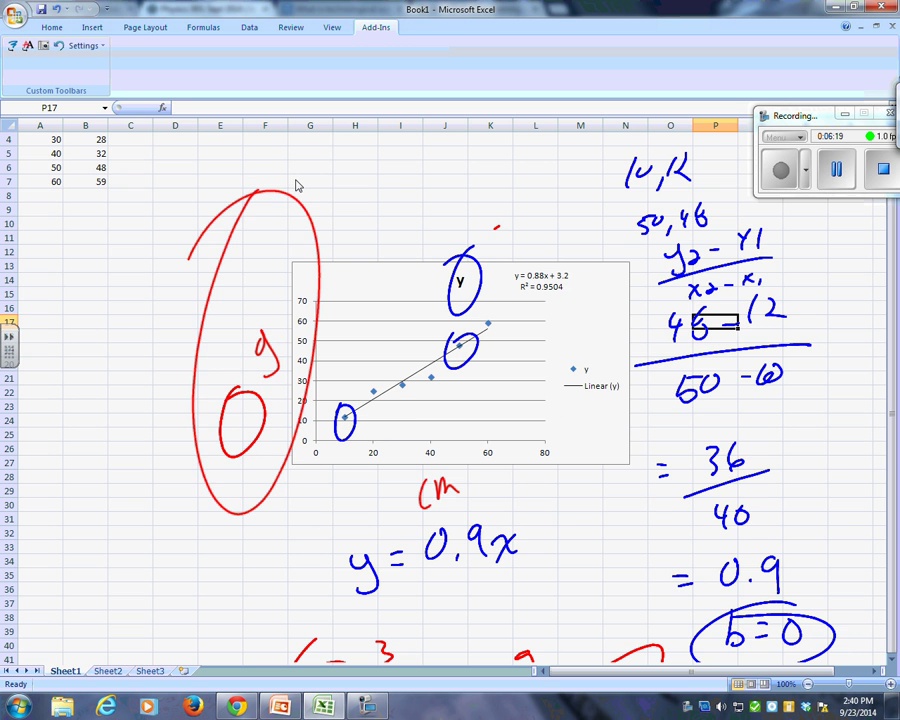
pyautogui.moveTo(318, 438); pyautogui.dragTo(563, 433)
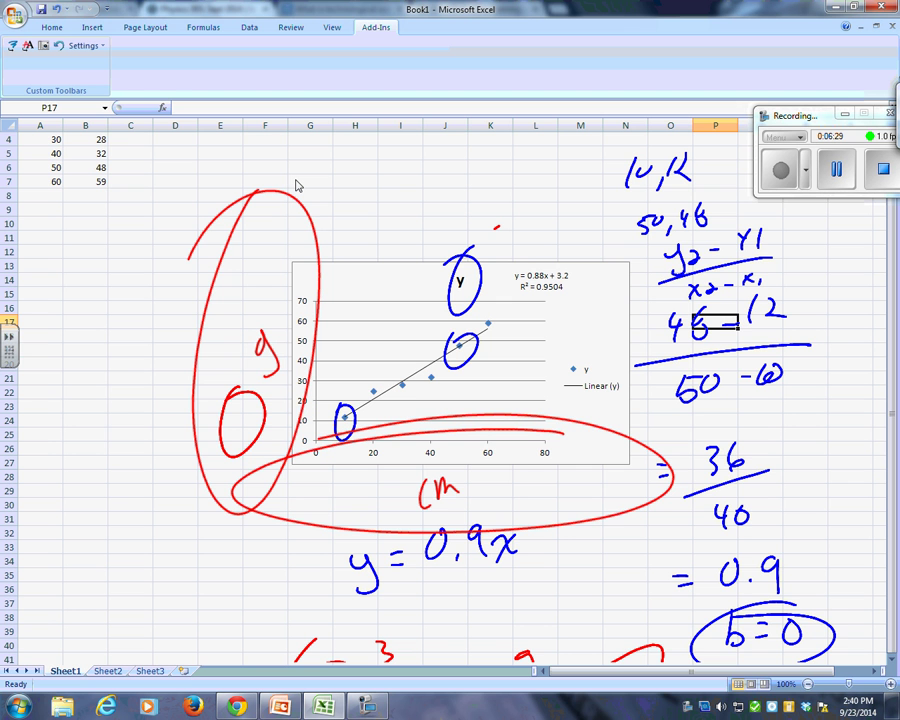
# Step: Sketch a second pair of axes beside the chart in red ink, labelled m vertically and s horizontally
pyautogui.moveTo(83, 270); pyautogui.dragTo(217, 437)
pyautogui.moveTo(49, 378); pyautogui.dragTo(86, 368)
pyautogui.moveTo(180, 461); pyautogui.dragTo(156, 492)
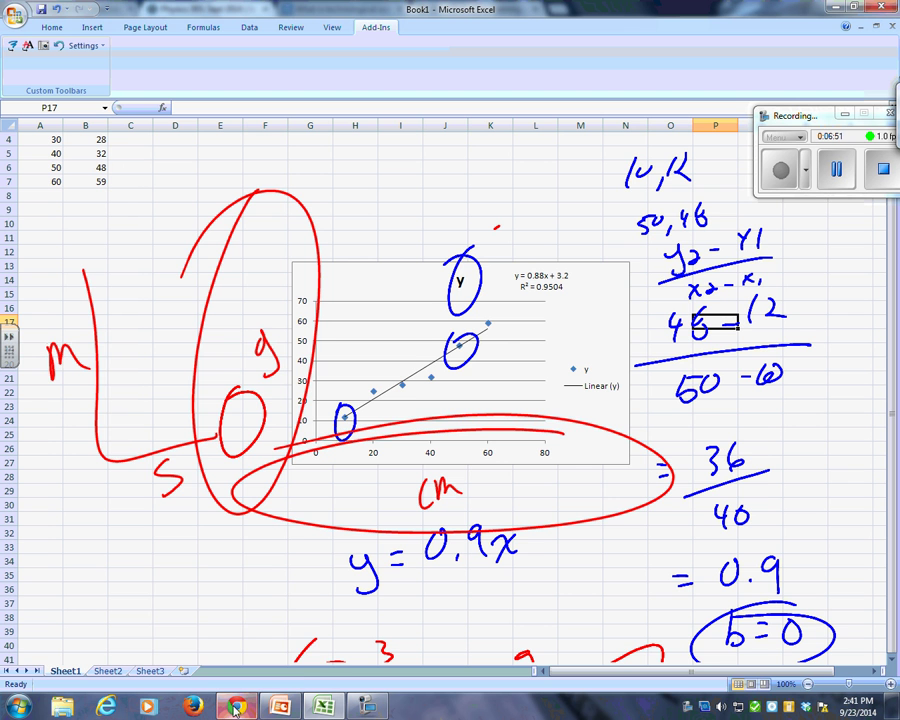
# Step: Switch to Chrome and review the graphing section of the physics test outline
pyautogui.moveTo(235, 709)
pyautogui.click(237, 707)
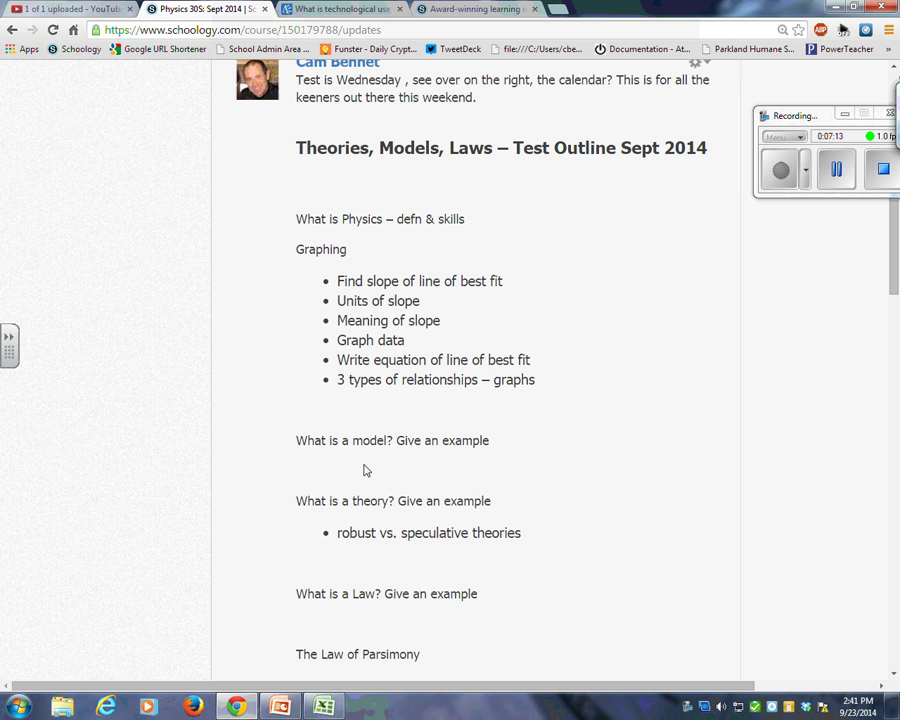
# Step: Open the vectors adding golf assignment document in Word, starting from the My Docs folder on the H: network drive
pyautogui.click(835, 170)
pyautogui.click(778, 162)
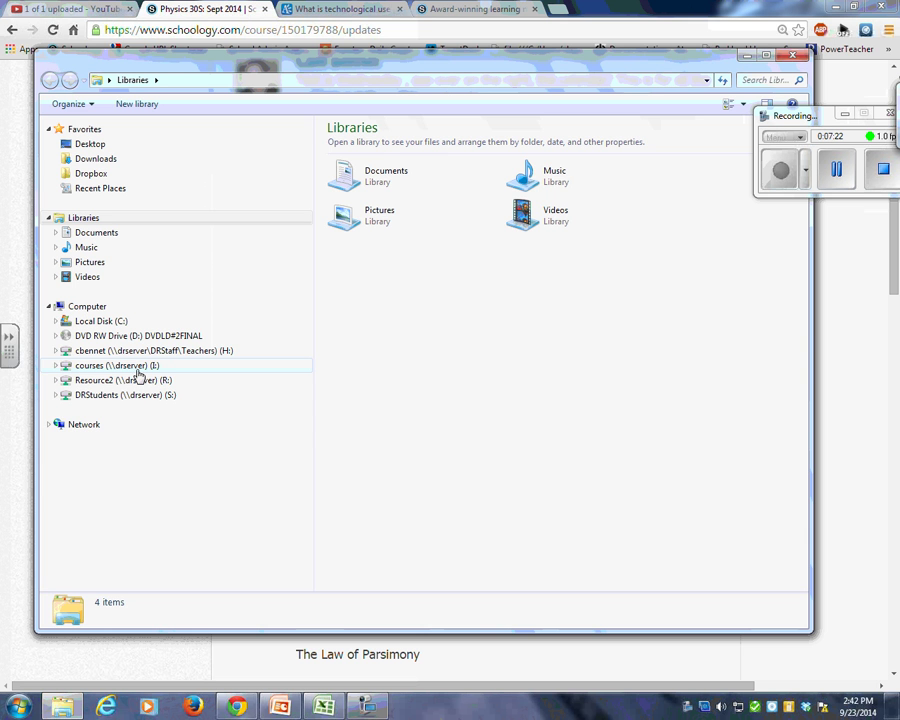
pyautogui.click(145, 352)
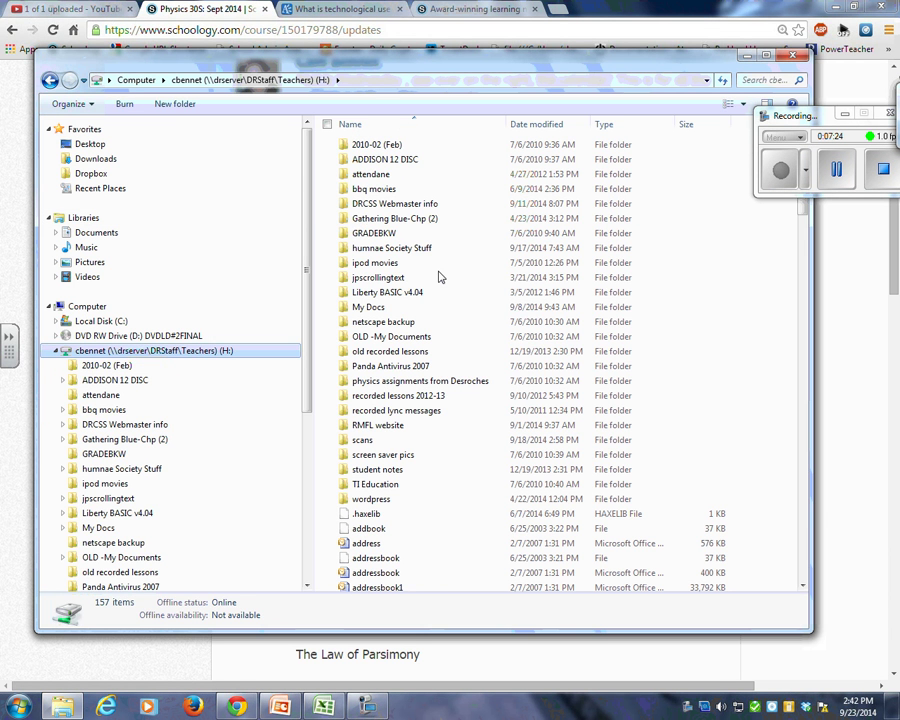
pyautogui.click(440, 307)
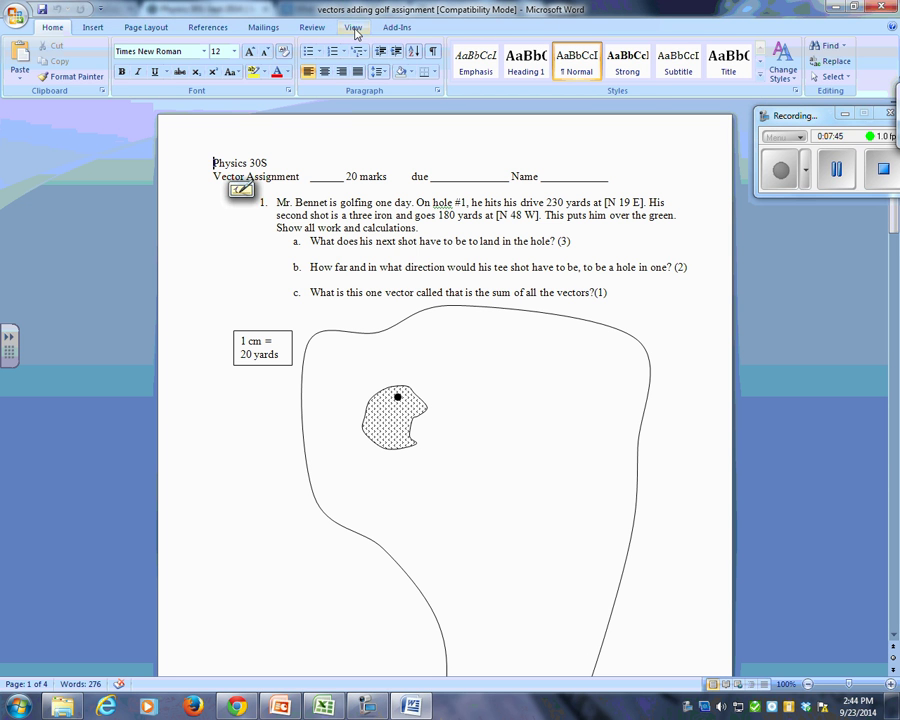
# Step: Set the Word document's zoom to 120%
pyautogui.click(354, 28)
pyautogui.click(338, 62)
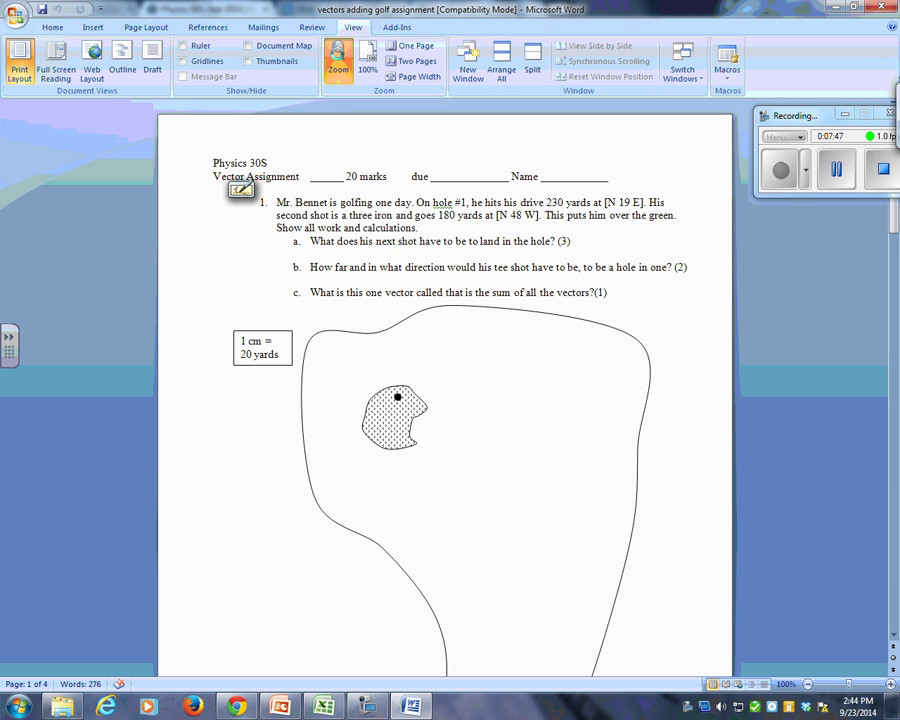
pyautogui.click(399, 306)
pyautogui.click(399, 306)
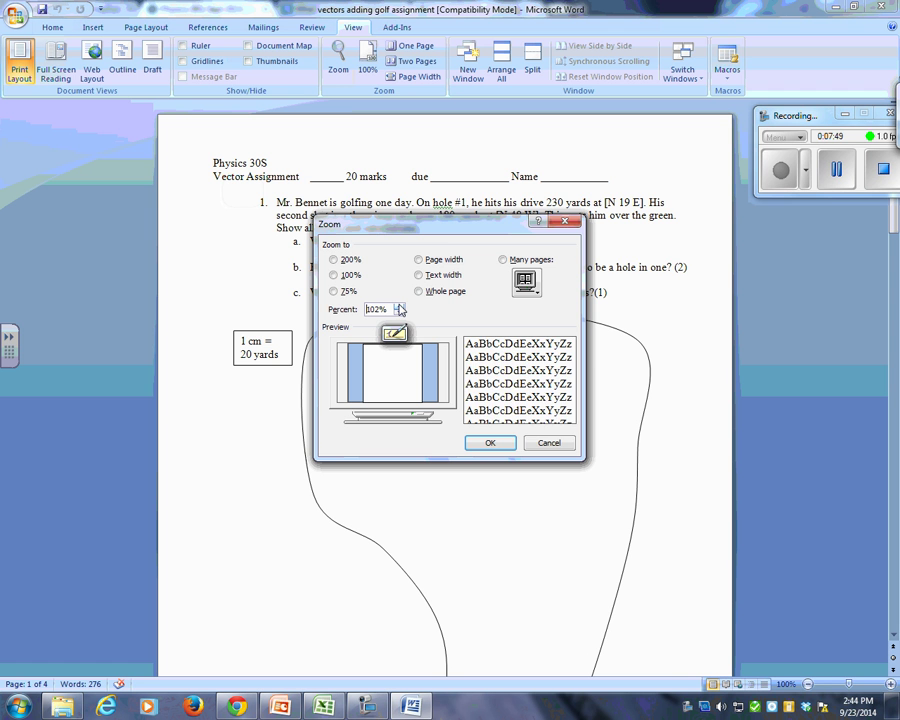
pyautogui.click(399, 306)
pyautogui.click(399, 306)
pyautogui.click(399, 306)
pyautogui.click(490, 443)
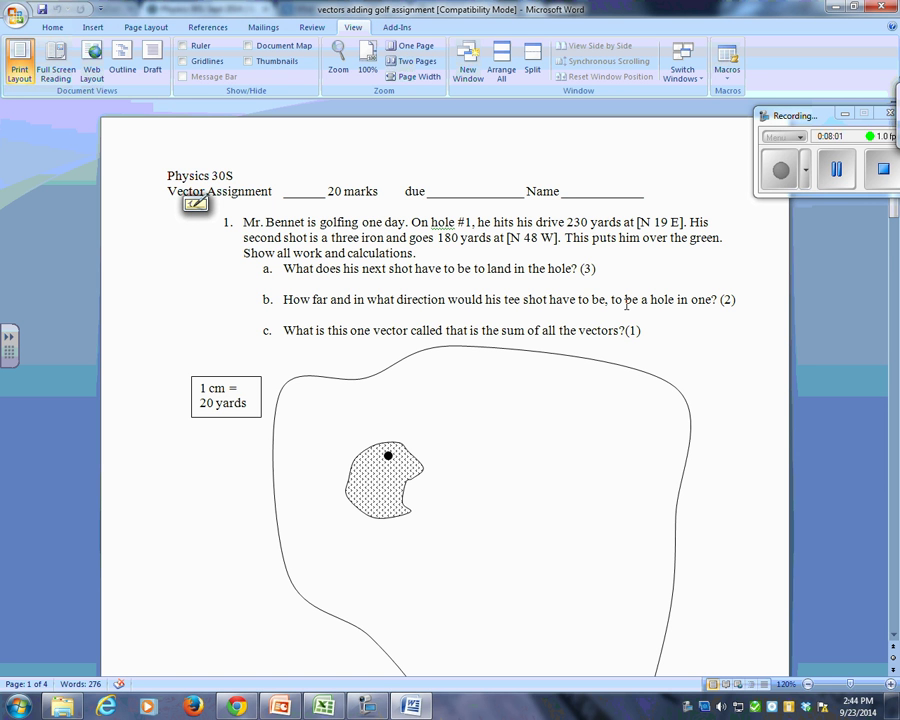
# Step: Draw a red ink line for the first golf shot from the tee box up to the far edge of the course
pyautogui.scroll(-1, 371, 302)
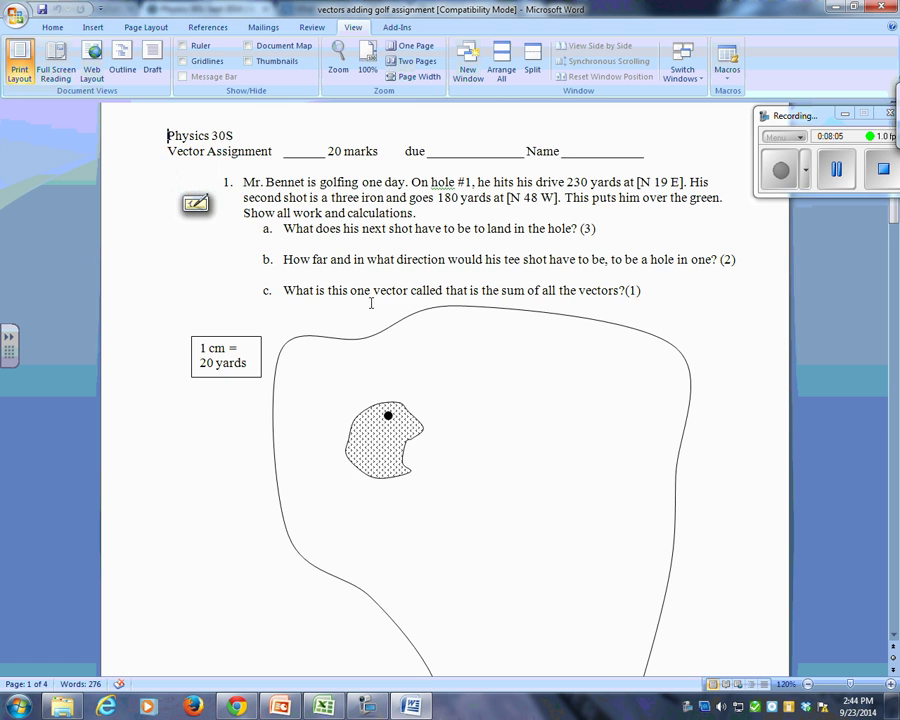
pyautogui.scroll(-4, 371, 302)
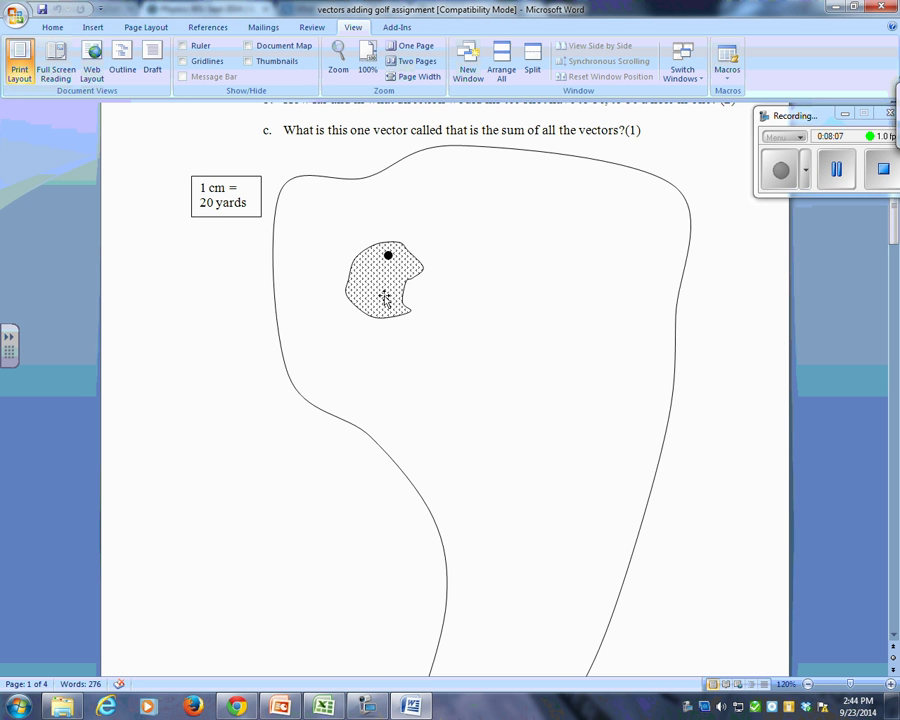
pyautogui.scroll(-4, 655, 460)
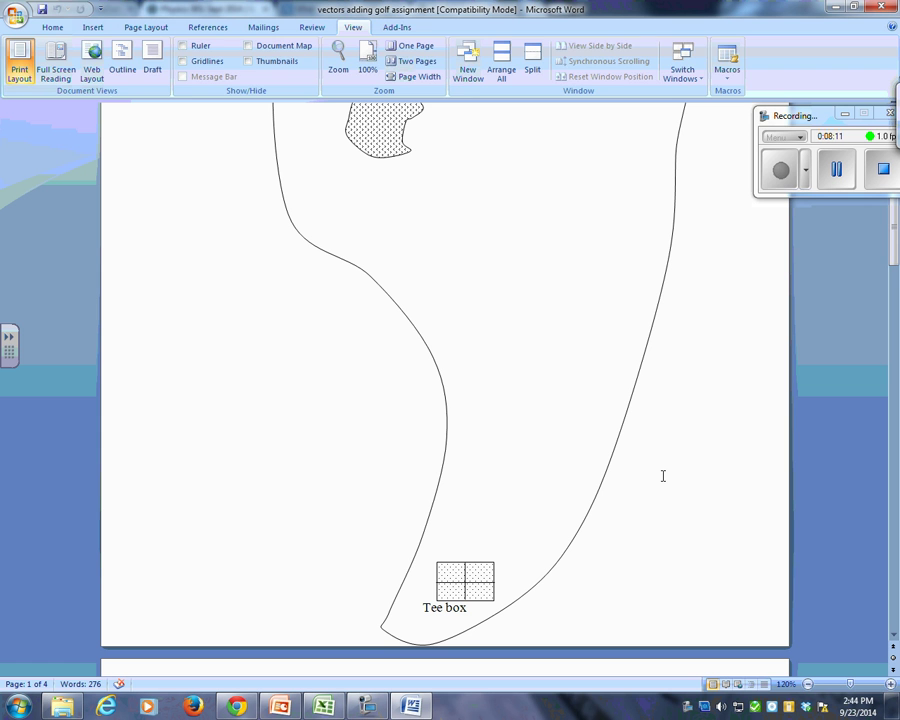
pyautogui.moveTo(465, 582); pyautogui.dragTo(602, 112)
pyautogui.scroll(3, 697, 531)
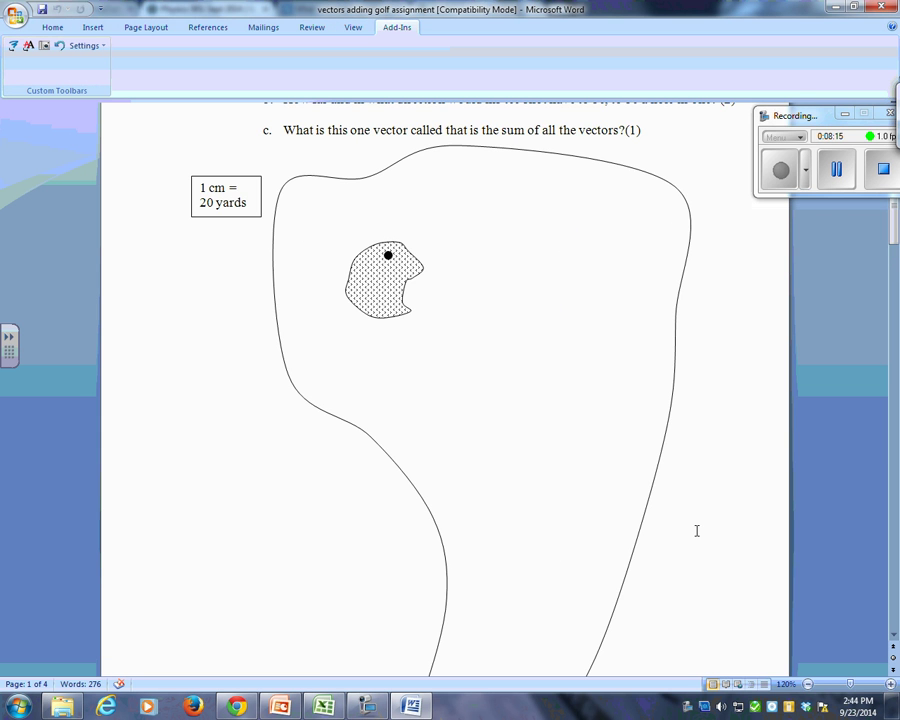
pyautogui.scroll(-2, 697, 531)
pyautogui.scroll(2, 697, 526)
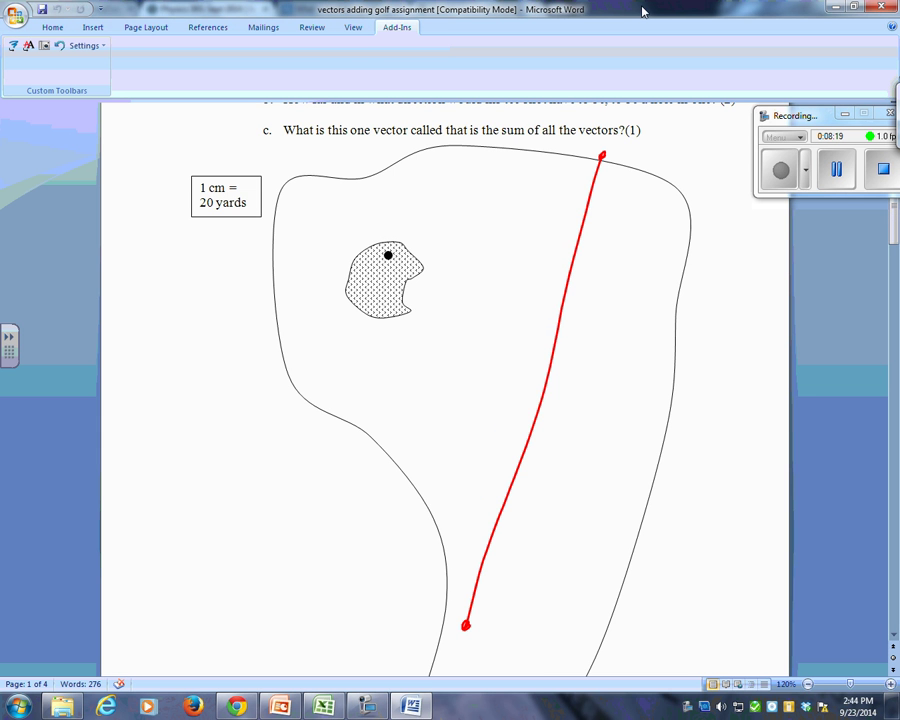
# Step: Switch to the assignment's copy in SMART Notebook and zoom out to show the golf hole down to the tee box
pyautogui.click(884, 172)
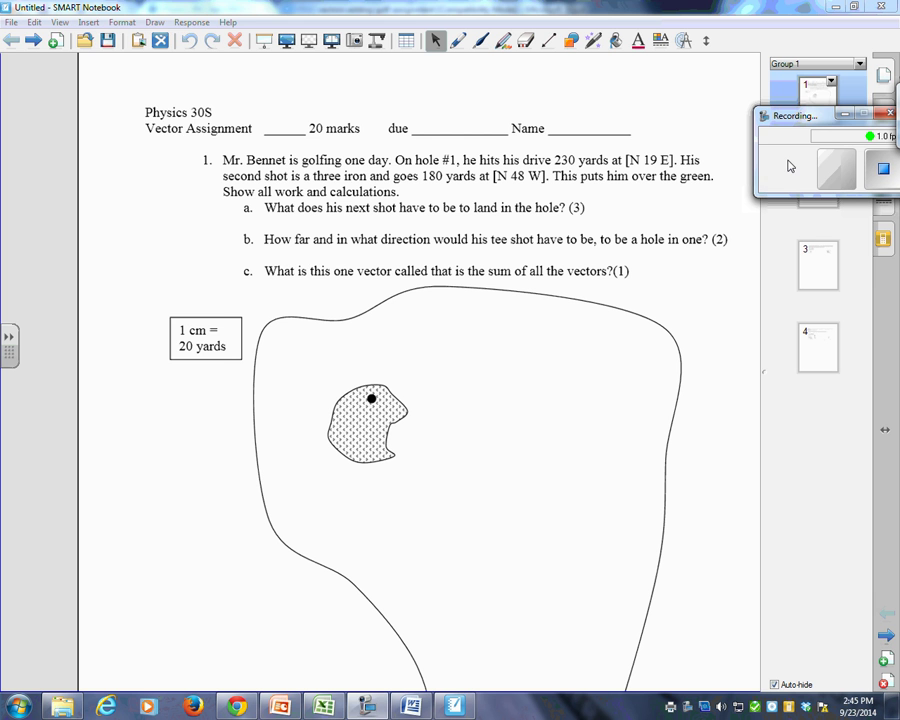
pyautogui.click(60, 22)
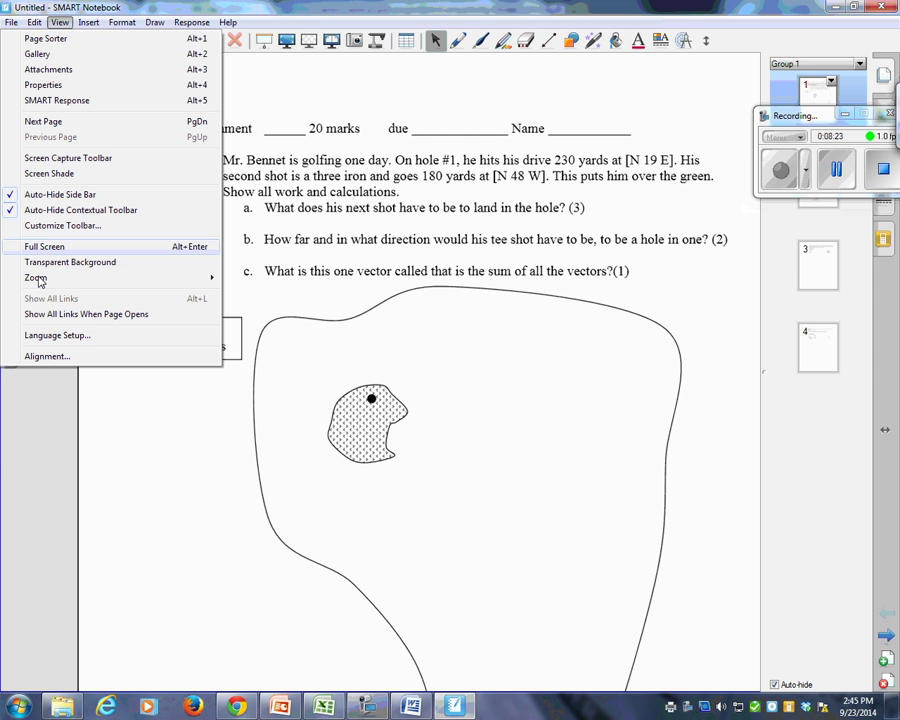
pyautogui.moveTo(38, 279)
pyautogui.click(268, 308)
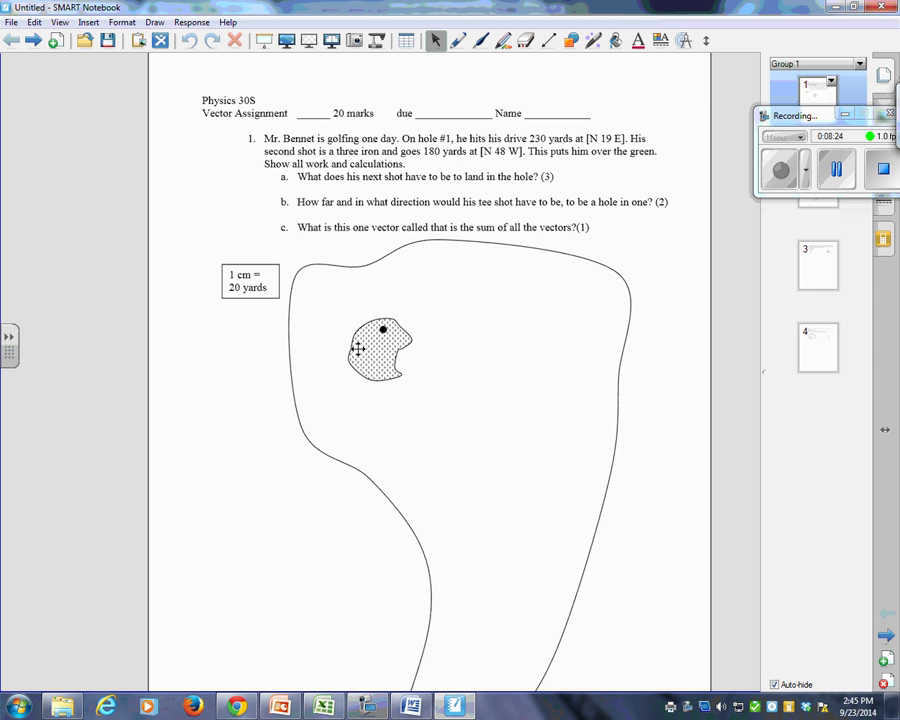
pyautogui.scroll(-1, 377, 362)
pyautogui.scroll(-1, 377, 362)
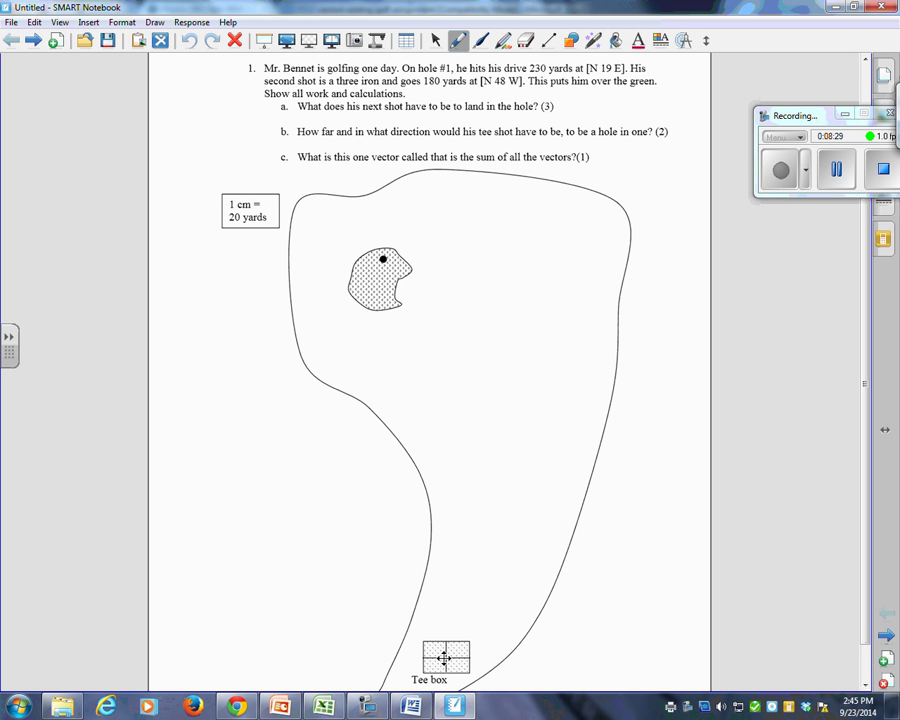
# Step: Draw red arrows for the first two shots from the tee box, and a blue arrow from the second shot's end to the hole
pyautogui.moveTo(444, 656); pyautogui.dragTo(528, 356)
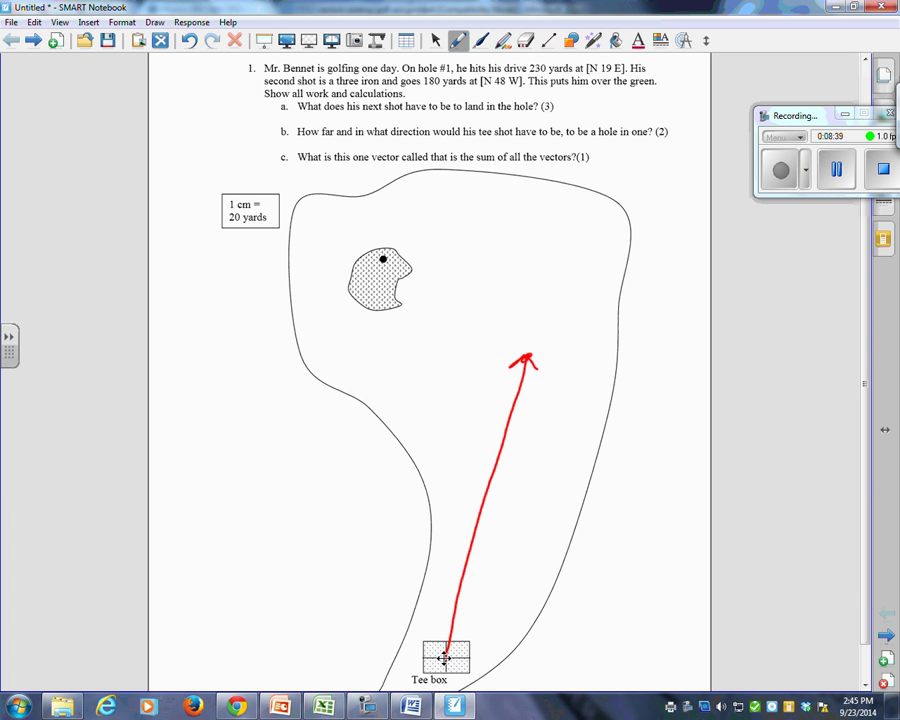
pyautogui.moveTo(524, 356)
pyautogui.mouseDown()
pyautogui.moveTo(402, 209)
pyautogui.moveTo(421, 216)
pyautogui.mouseUp()
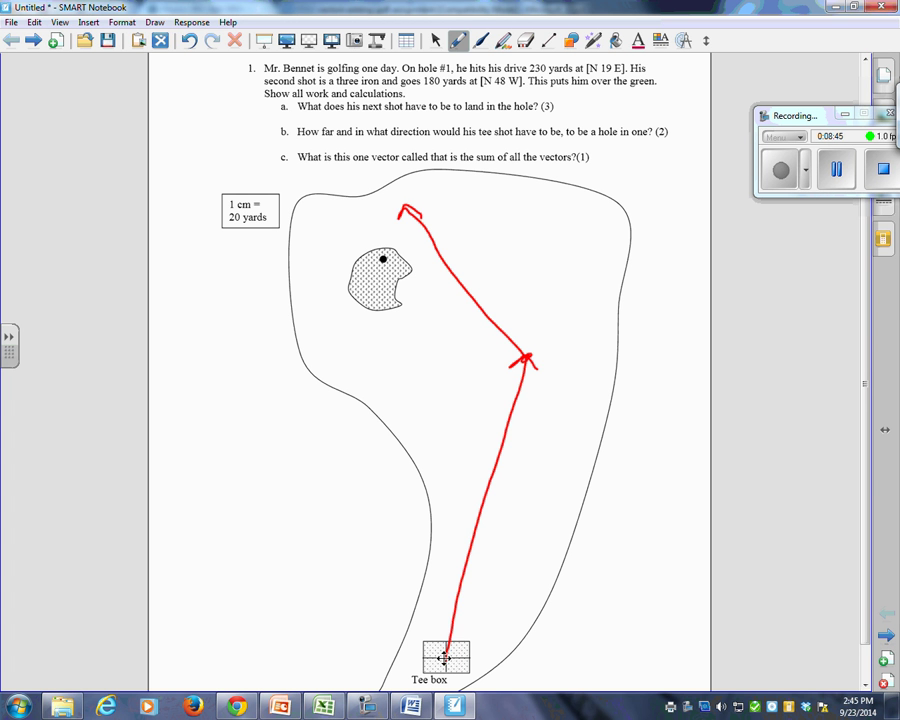
pyautogui.moveTo(403, 209); pyautogui.dragTo(380, 258)
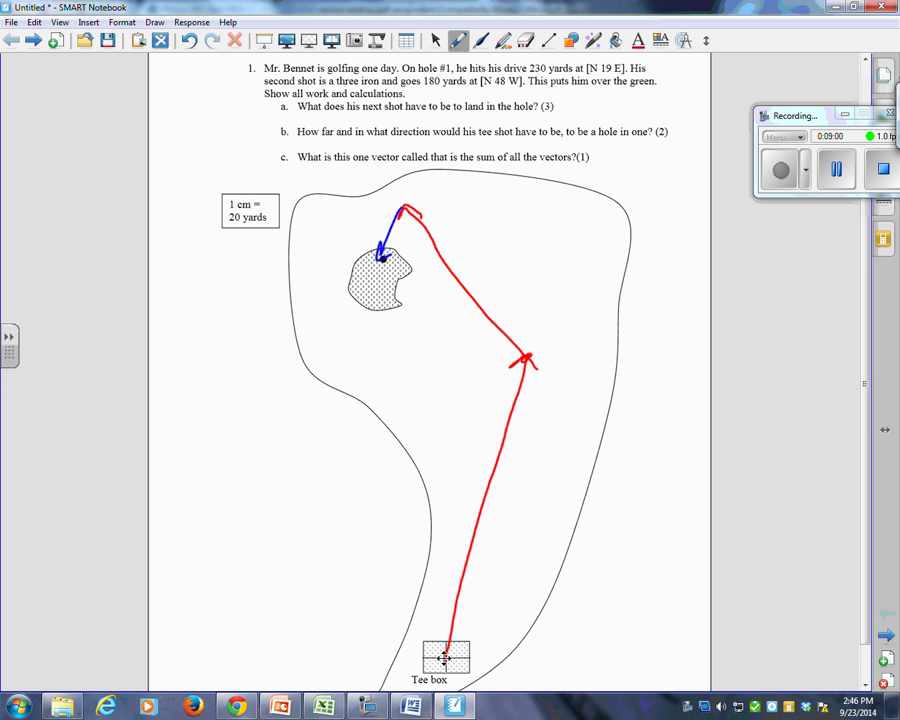
# Step: Write the third shot's distance 34 yd and direction S 17 E in blue beneath question a
pyautogui.moveTo(392, 115); pyautogui.dragTo(393, 127)
pyautogui.moveTo(400, 114); pyautogui.dragTo(431, 131)
pyautogui.moveTo(445, 112)
pyautogui.mouseDown()
pyautogui.moveTo(446, 126)
pyautogui.moveTo(412, 134)
pyautogui.mouseUp()
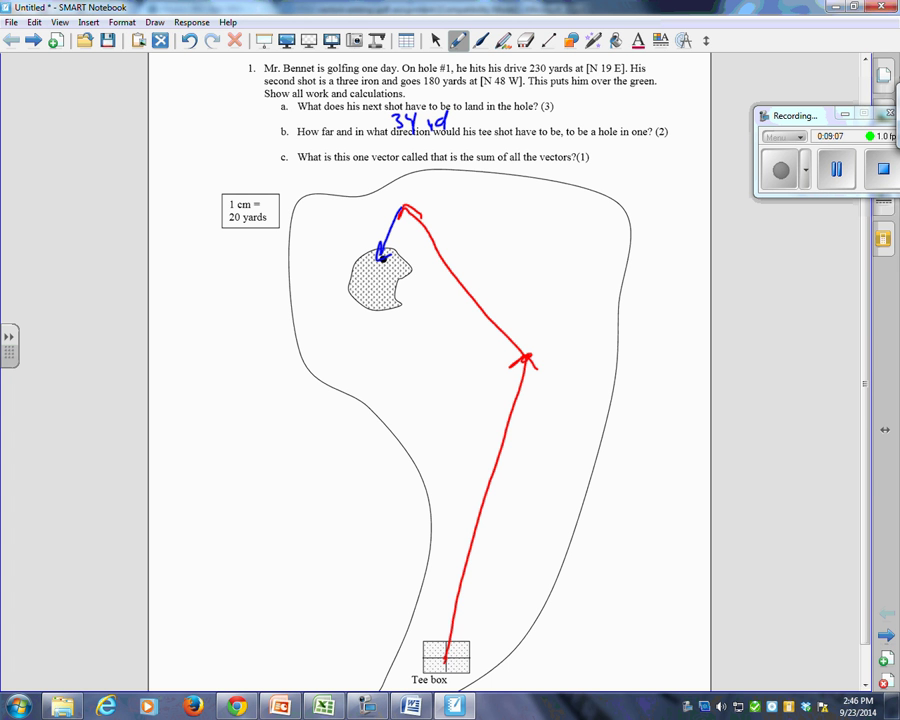
pyautogui.moveTo(518, 114); pyautogui.dragTo(511, 129)
pyautogui.moveTo(522, 114)
pyautogui.mouseDown()
pyautogui.moveTo(522, 126)
pyautogui.moveTo(541, 129)
pyautogui.mouseUp()
pyautogui.moveTo(564, 128)
pyautogui.mouseDown()
pyautogui.moveTo(575, 117)
pyautogui.moveTo(578, 127)
pyautogui.mouseUp()
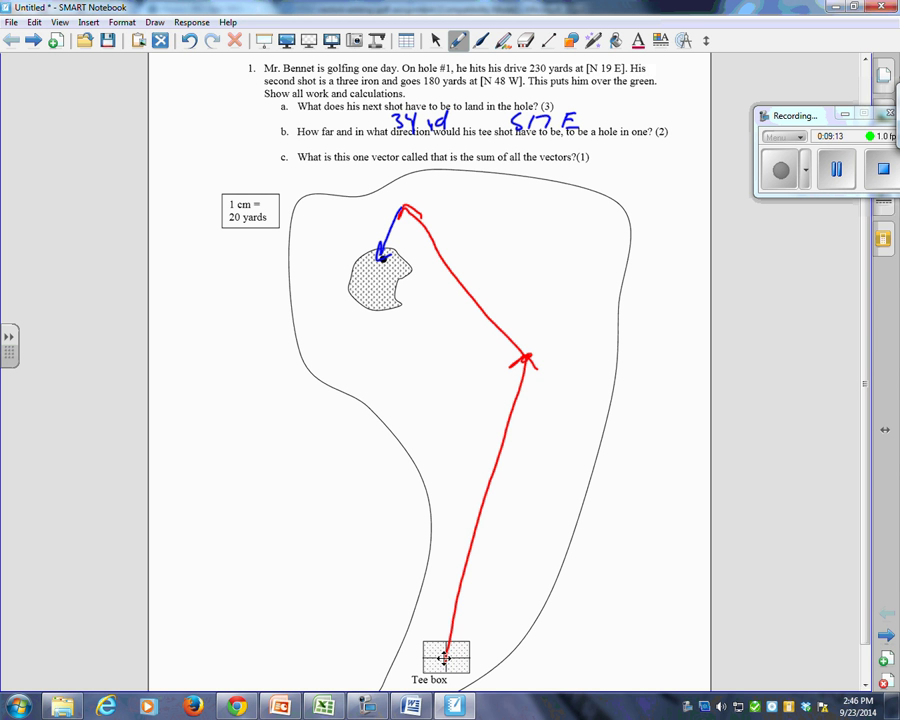
# Step: Draw a short vertical black line down from the second shot's end and mark its angle to the blue arrow in red
pyautogui.moveTo(386, 231); pyautogui.dragTo(421, 221)
pyautogui.hotkey('ctrl', 'z')
pyautogui.click(548, 41)
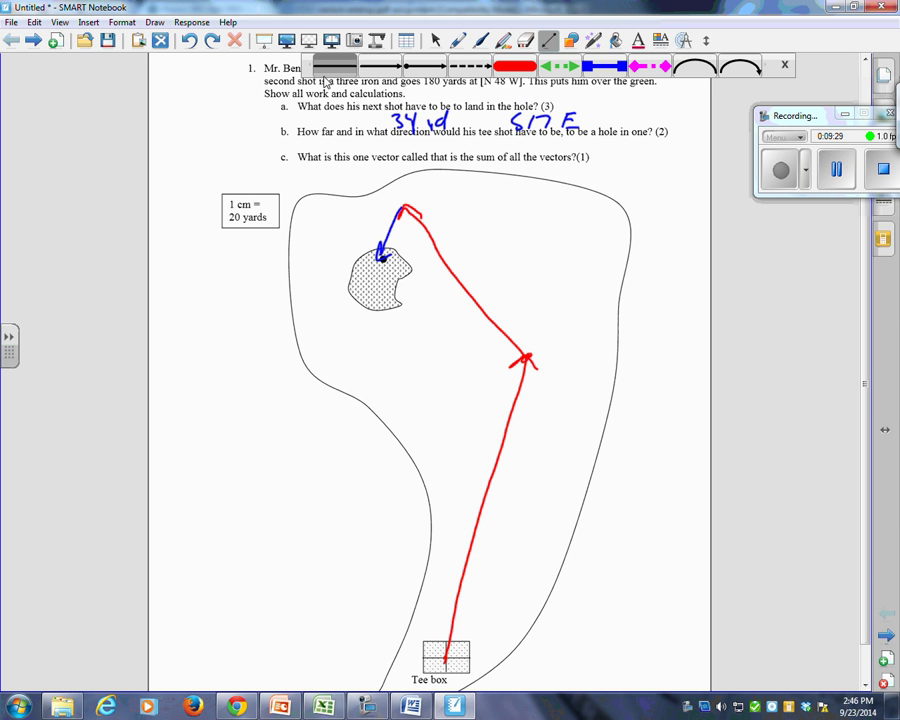
pyautogui.moveTo(405, 213); pyautogui.dragTo(402, 248)
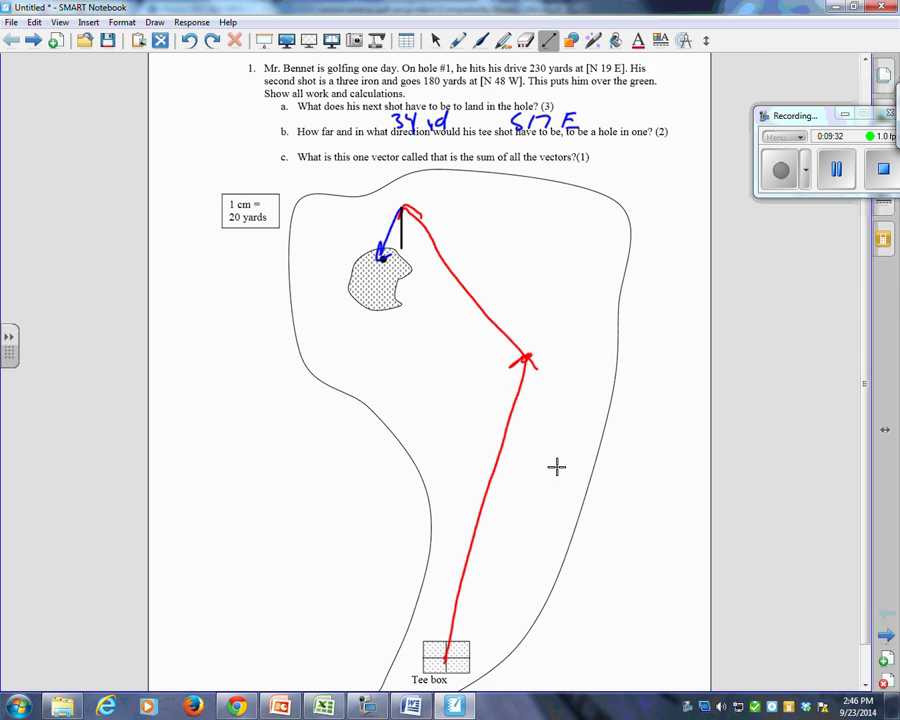
pyautogui.press('p')
pyautogui.moveTo(387, 232); pyautogui.dragTo(400, 229)
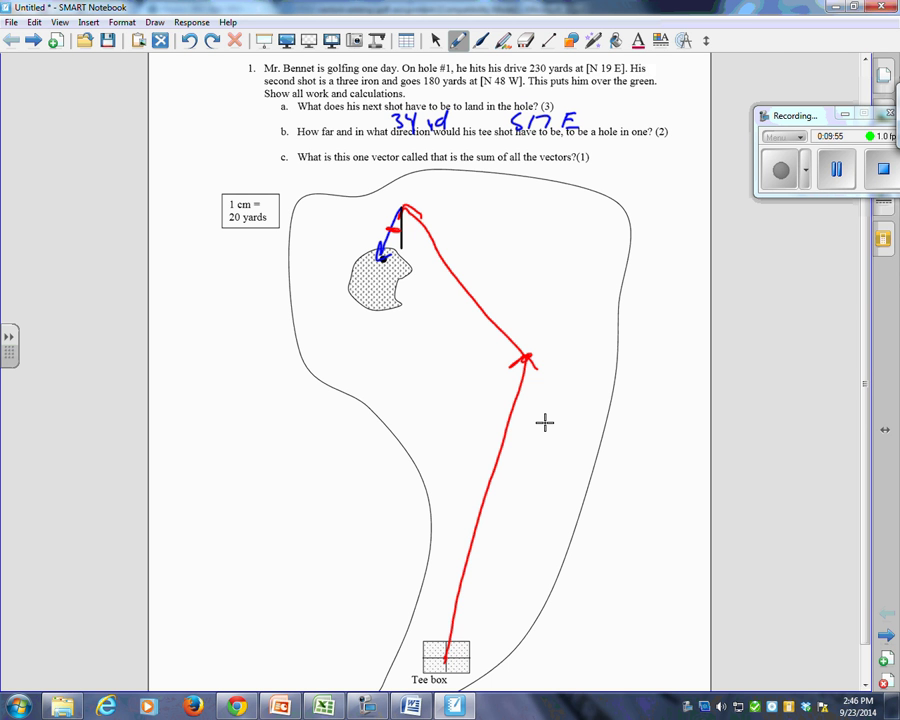
# Step: Draw a straight black line from the tee box to the hole and write 310 and N10W beside the course
pyautogui.click(548, 41)
pyautogui.moveTo(445, 658)
pyautogui.mouseDown()
pyautogui.moveTo(383, 220)
pyautogui.moveTo(384, 264)
pyautogui.mouseUp()
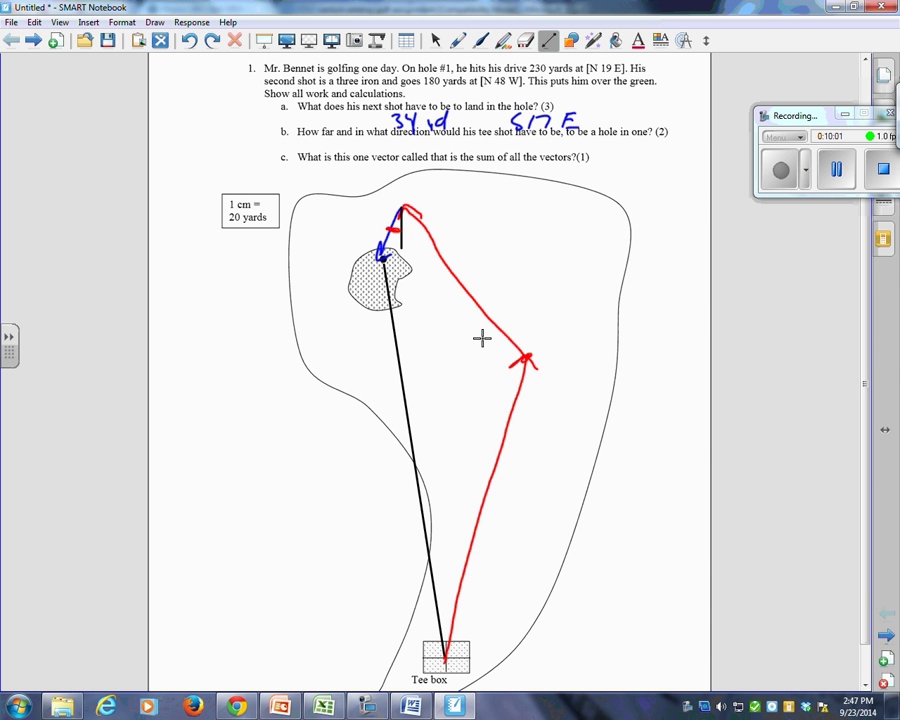
pyautogui.press('p')
pyautogui.click(201, 451)
pyautogui.moveTo(179, 454)
pyautogui.mouseDown()
pyautogui.moveTo(181, 480)
pyautogui.moveTo(193, 480)
pyautogui.mouseUp()
pyautogui.moveTo(214, 449); pyautogui.dragTo(211, 466)
pyautogui.moveTo(195, 533)
pyautogui.mouseDown()
pyautogui.moveTo(217, 488)
pyautogui.moveTo(226, 516)
pyautogui.mouseUp()
pyautogui.moveTo(240, 492); pyautogui.dragTo(241, 493)
pyautogui.moveTo(258, 490)
pyautogui.mouseDown()
pyautogui.moveTo(257, 512)
pyautogui.moveTo(285, 484)
pyautogui.mouseUp()
# Step: Draw a vertical north line at the tee box and mark the angle with a black arc and a red tick
pyautogui.moveTo(435, 613); pyautogui.dragTo(456, 618)
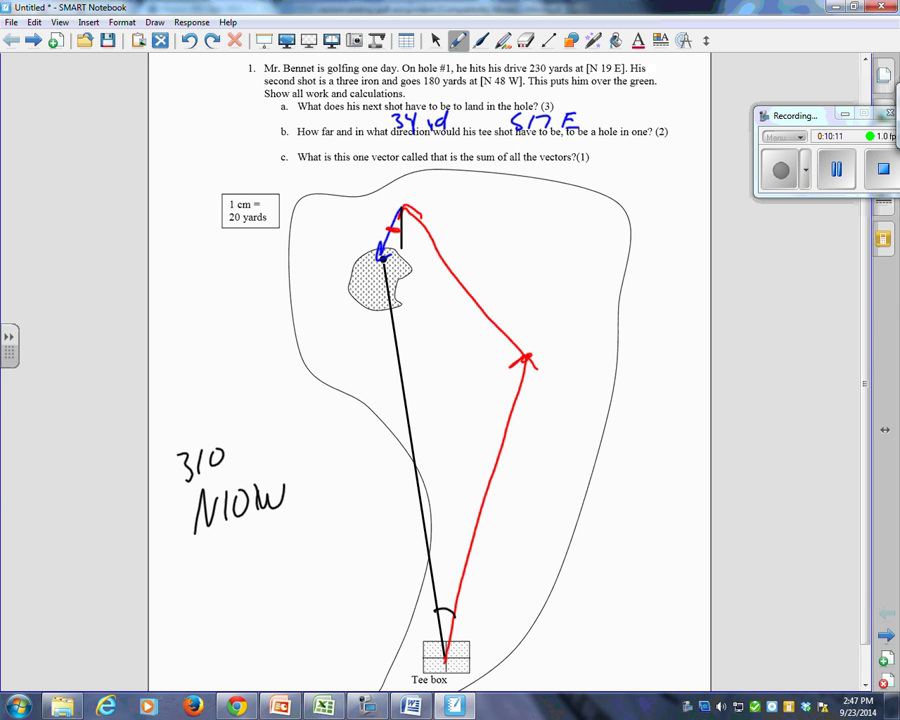
pyautogui.click(548, 40)
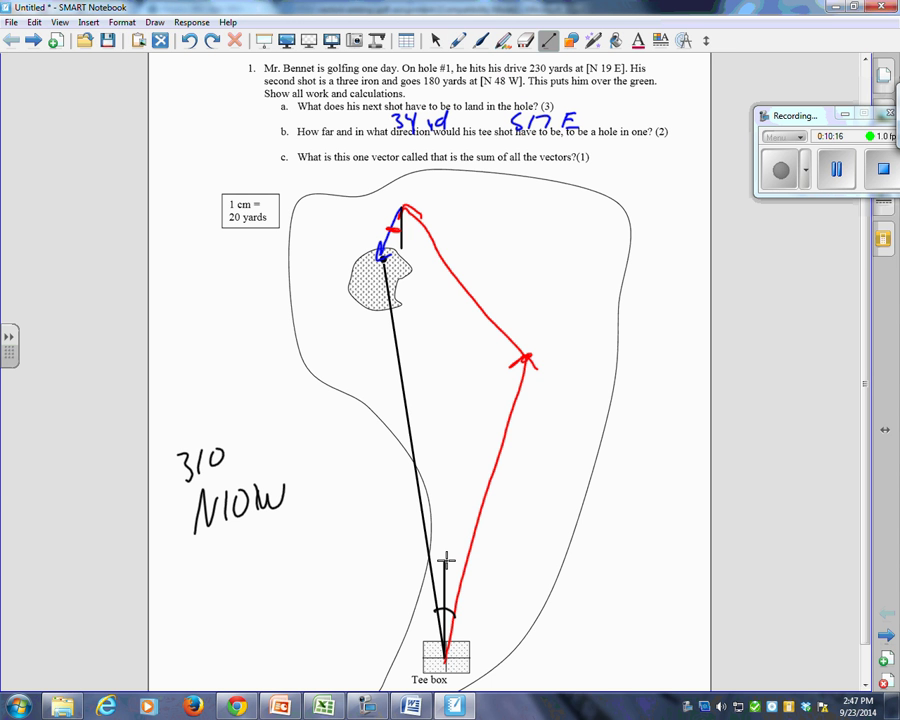
pyautogui.moveTo(431, 584); pyautogui.dragTo(441, 580)
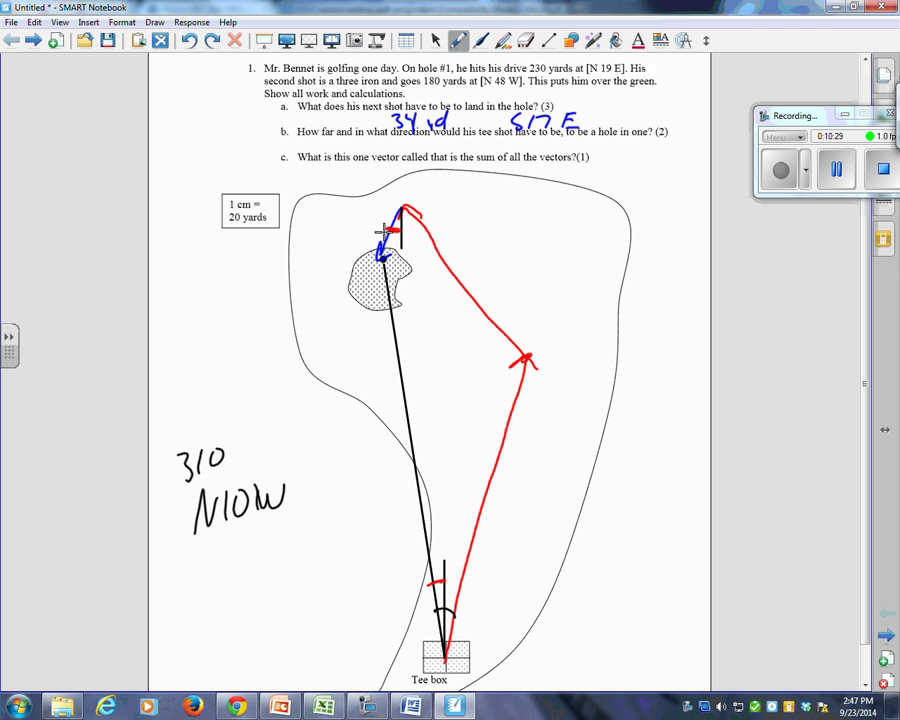
# Step: Erase the blue direction S 17 E and draw a black arrow from a dot northwest of the hole down to it
pyautogui.click(524, 40)
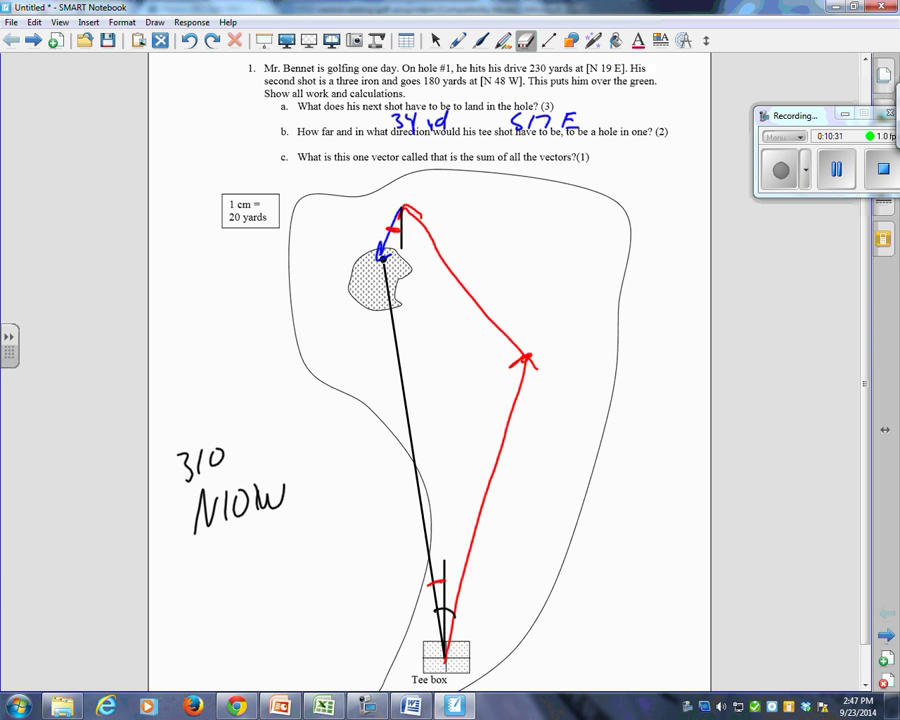
pyautogui.moveTo(514, 121); pyautogui.dragTo(578, 121)
pyautogui.click(457, 40)
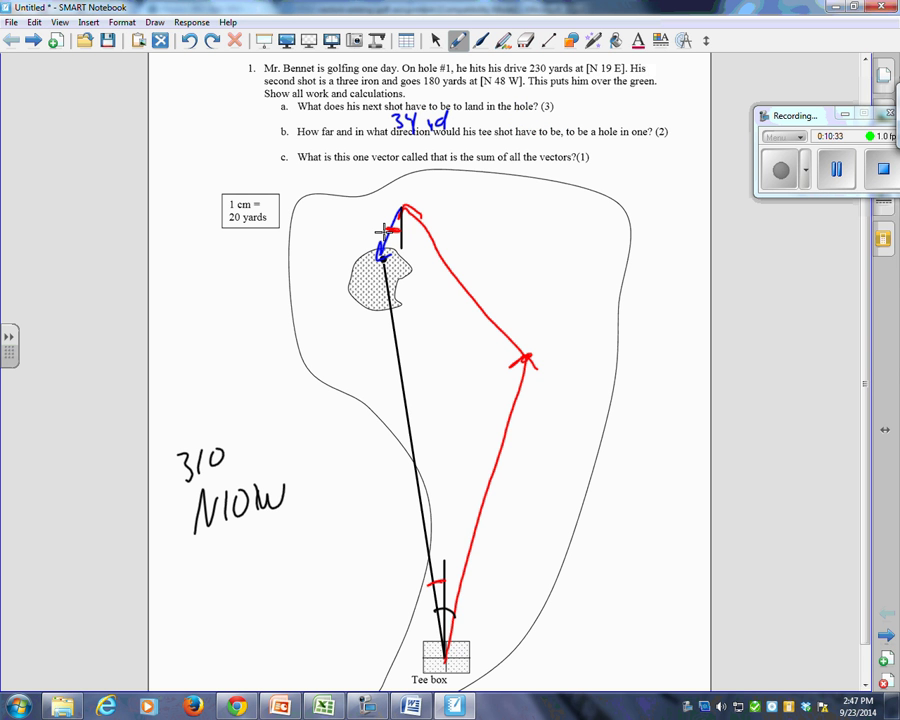
pyautogui.moveTo(366, 201)
pyautogui.mouseDown()
pyautogui.moveTo(381, 248)
pyautogui.moveTo(389, 247)
pyautogui.mouseUp()
# Step: Write the direction S17E in black beside the 34 yd distance
pyautogui.moveTo(505, 116); pyautogui.dragTo(499, 133)
pyautogui.moveTo(515, 118); pyautogui.dragTo(511, 133)
pyautogui.moveTo(518, 118); pyautogui.dragTo(524, 134)
pyautogui.moveTo(543, 112); pyautogui.dragTo(541, 132)
pyautogui.moveTo(542, 113); pyautogui.dragTo(556, 110)
pyautogui.moveTo(542, 122)
pyautogui.mouseDown()
pyautogui.moveTo(552, 120)
pyautogui.moveTo(551, 130)
pyautogui.mouseUp()
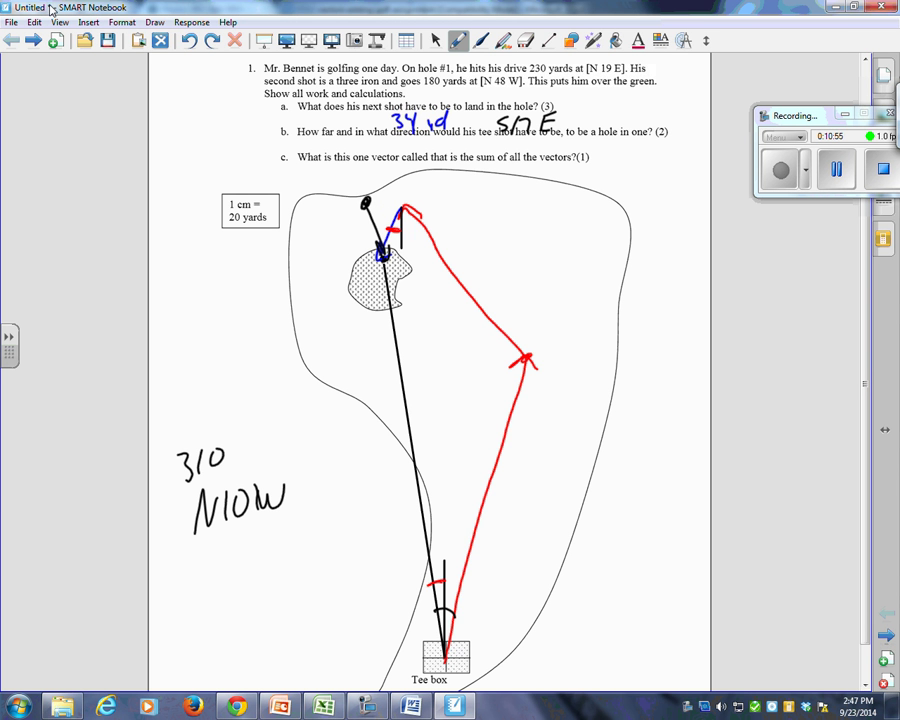
# Step: On the hole #2 page, draw the three given shots in black and a red arrow from their end onto the green
pyautogui.click(35, 41)
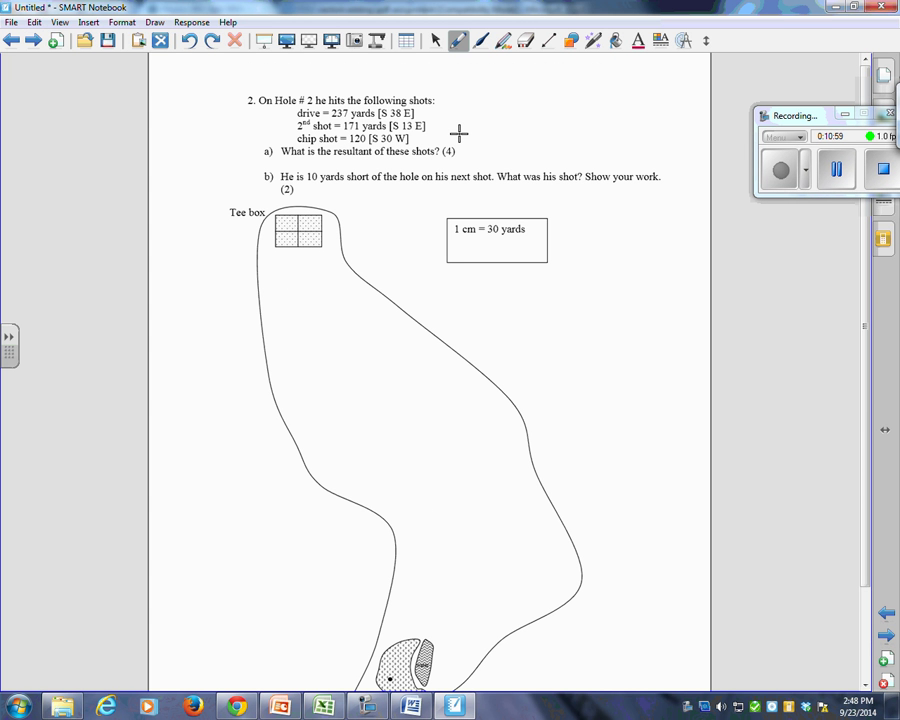
pyautogui.moveTo(297, 238)
pyautogui.mouseDown()
pyautogui.moveTo(423, 396)
pyautogui.moveTo(461, 482)
pyautogui.moveTo(475, 533)
pyautogui.moveTo(434, 617)
pyautogui.mouseUp()
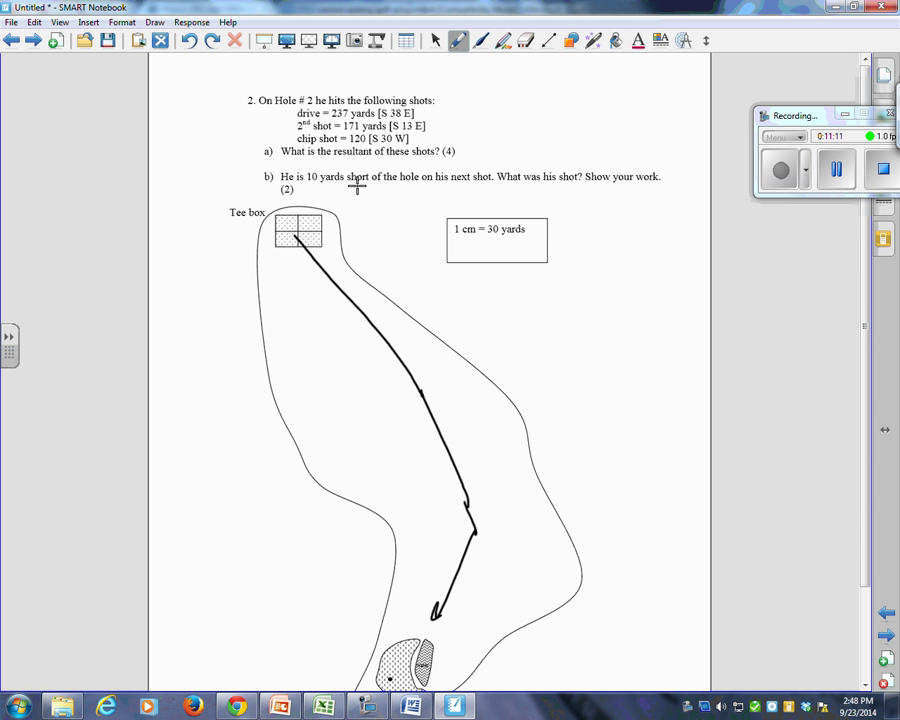
pyautogui.scroll(-1, 555, 209)
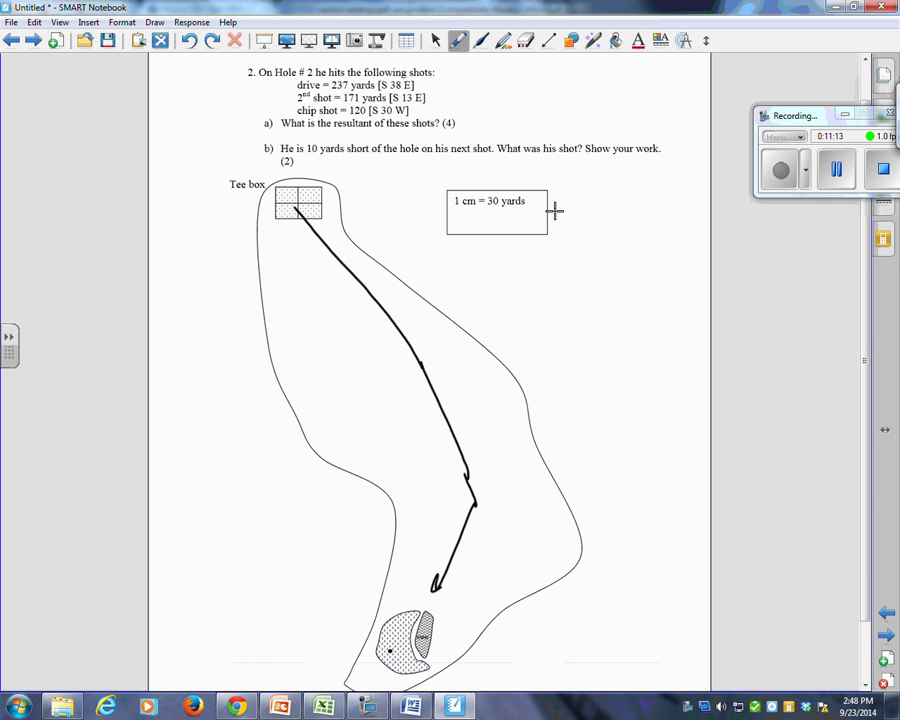
pyautogui.scroll(-1, 560, 211)
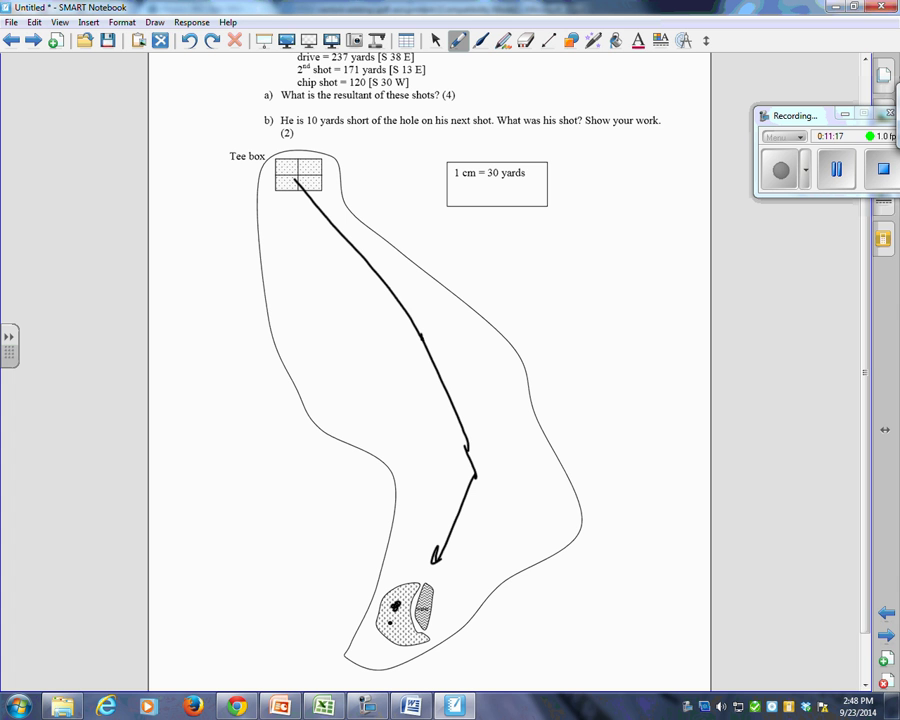
pyautogui.moveTo(437, 557); pyautogui.dragTo(395, 607)
# Step: Draw the red resultant arrow from the tee box to the chip shot's end and write 474 yds S15E beside the course
pyautogui.scroll(1, 418, 103)
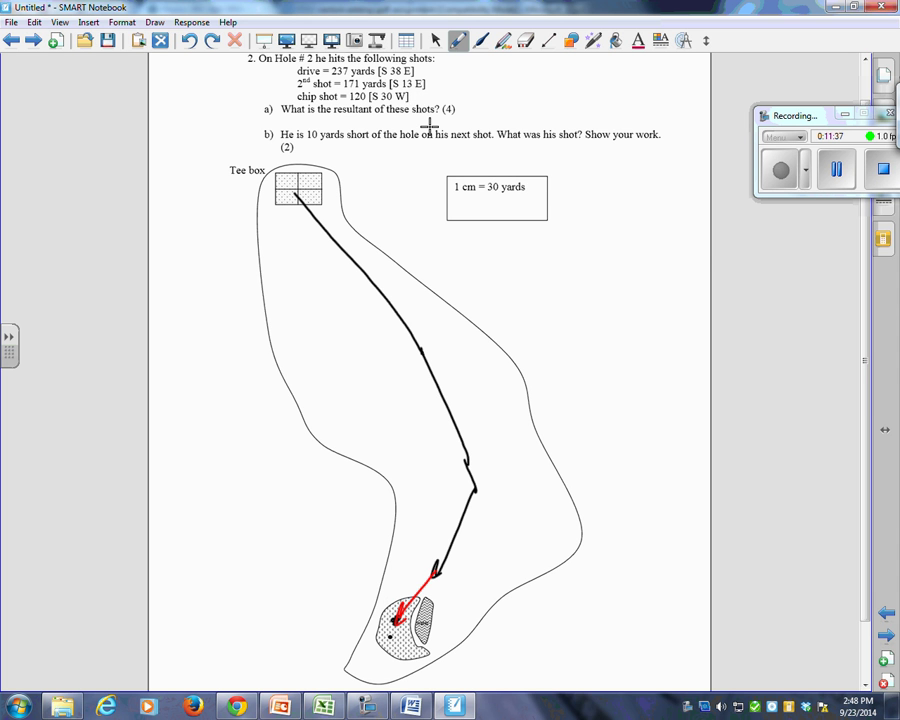
pyautogui.moveTo(293, 193); pyautogui.dragTo(441, 553)
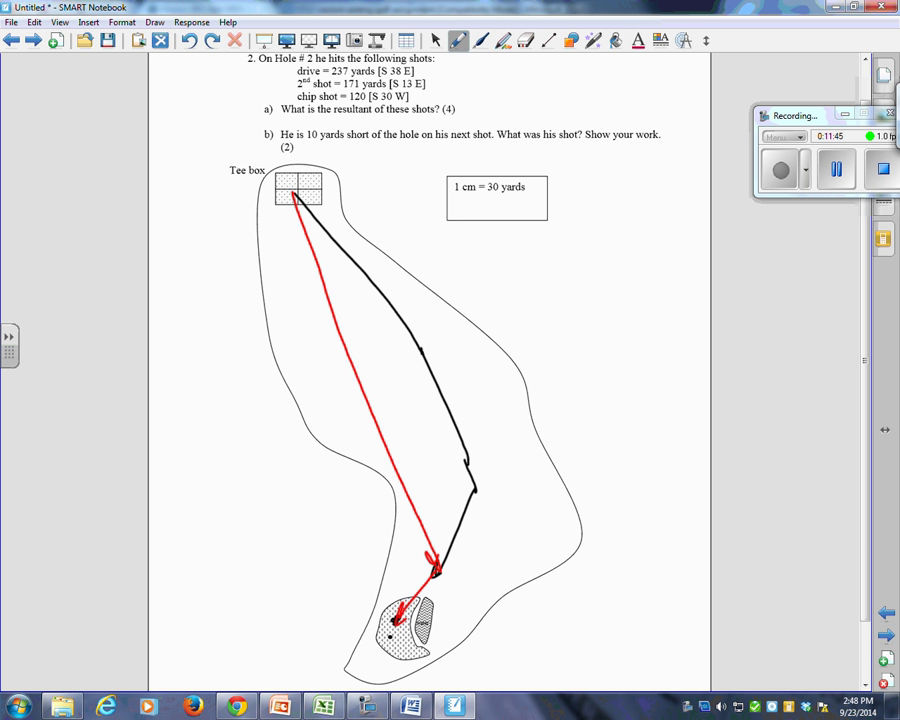
pyautogui.moveTo(532, 276)
pyautogui.mouseDown()
pyautogui.moveTo(538, 303)
pyautogui.moveTo(547, 300)
pyautogui.mouseUp()
pyautogui.moveTo(565, 277); pyautogui.dragTo(572, 301)
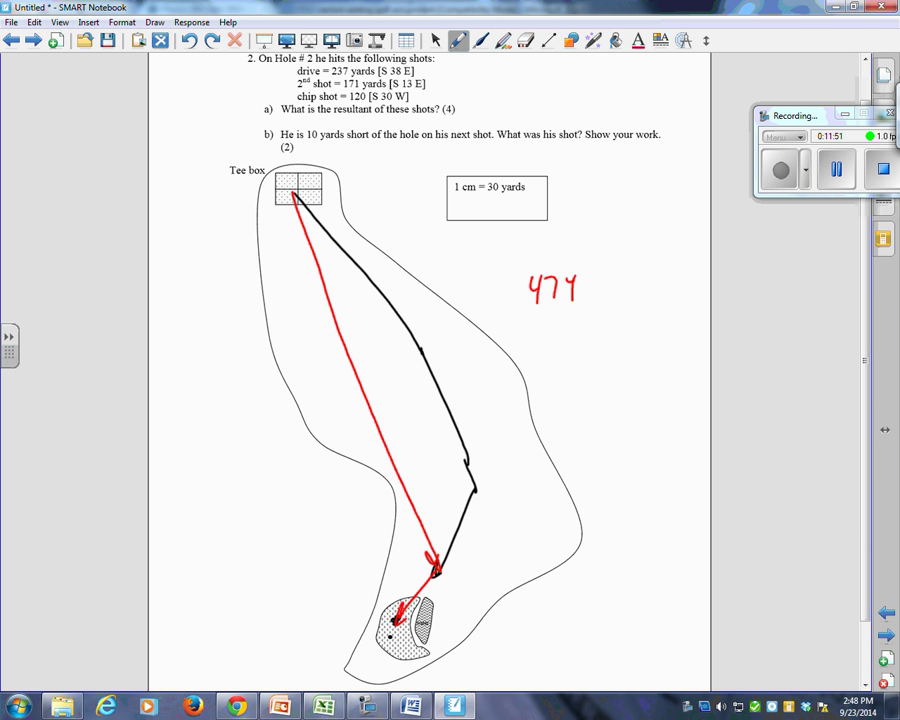
pyautogui.moveTo(591, 287); pyautogui.dragTo(597, 303)
pyautogui.moveTo(613, 289)
pyautogui.mouseDown()
pyautogui.moveTo(617, 279)
pyautogui.moveTo(626, 301)
pyautogui.mouseUp()
pyautogui.moveTo(576, 340); pyautogui.dragTo(557, 364)
pyautogui.moveTo(581, 344)
pyautogui.mouseDown()
pyautogui.moveTo(577, 360)
pyautogui.moveTo(589, 357)
pyautogui.mouseUp()
pyautogui.moveTo(614, 337); pyautogui.dragTo(613, 351)
pyautogui.moveTo(613, 336)
pyautogui.mouseDown()
pyautogui.moveTo(626, 334)
pyautogui.moveTo(628, 351)
pyautogui.mouseUp()
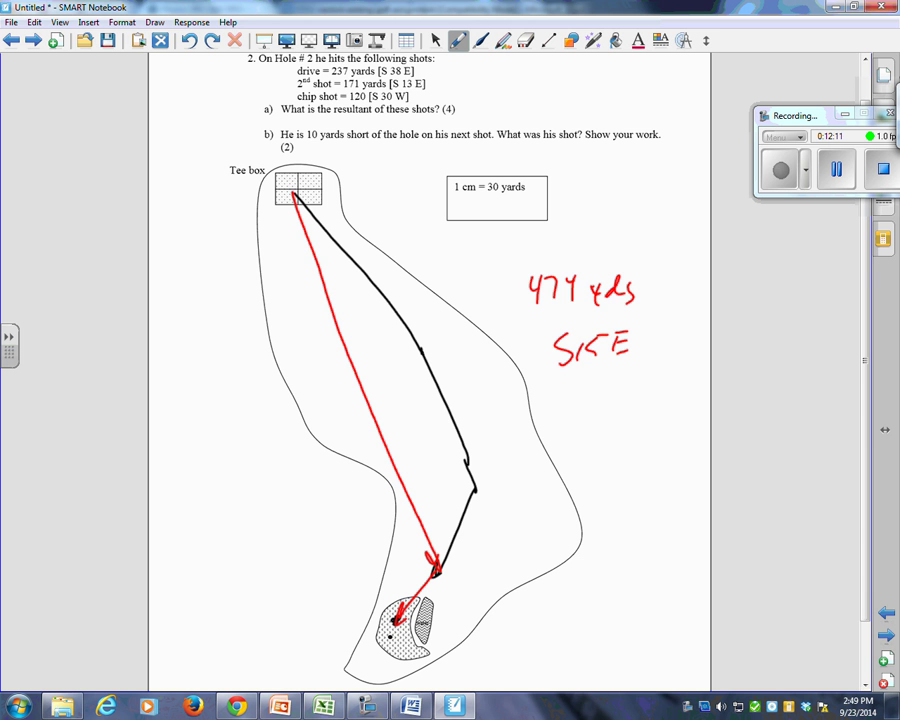
# Step: On the hole number 3 page, write the vector equation R = b + w in black above the question
pyautogui.click(31, 40)
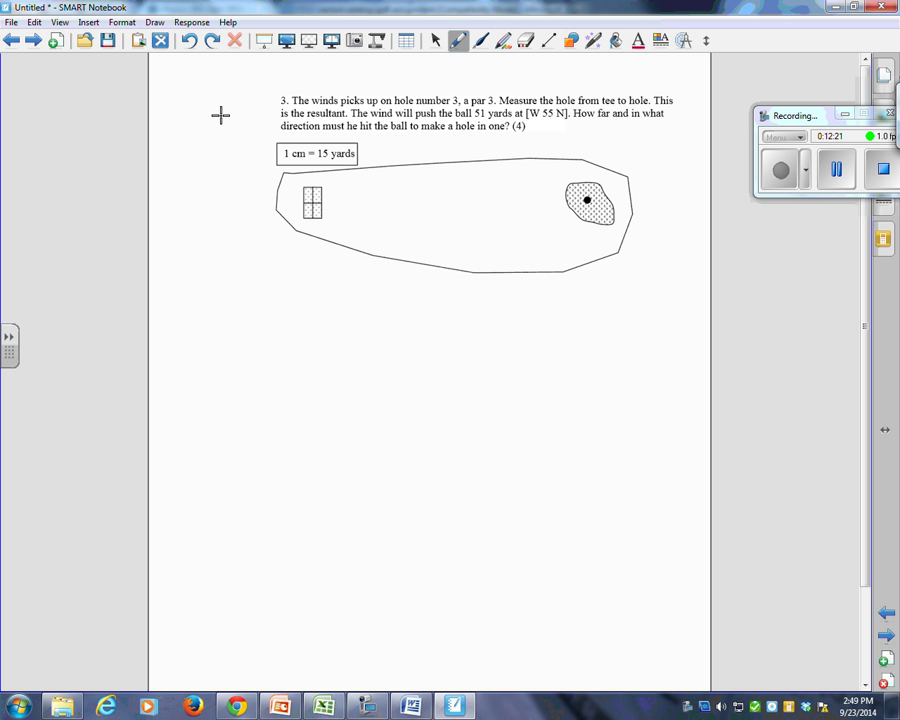
pyautogui.moveTo(323, 93)
pyautogui.mouseDown()
pyautogui.moveTo(332, 74)
pyautogui.moveTo(343, 91)
pyautogui.mouseUp()
pyautogui.moveTo(352, 80); pyautogui.dragTo(364, 79)
pyautogui.moveTo(352, 86); pyautogui.dragTo(405, 69)
pyautogui.moveTo(396, 73)
pyautogui.mouseDown()
pyautogui.moveTo(398, 92)
pyautogui.moveTo(431, 78)
pyautogui.mouseUp()
pyautogui.moveTo(425, 72); pyautogui.dragTo(425, 85)
pyautogui.moveTo(452, 75); pyautogui.dragTo(466, 74)
pyautogui.moveTo(450, 63); pyautogui.dragTo(467, 62)
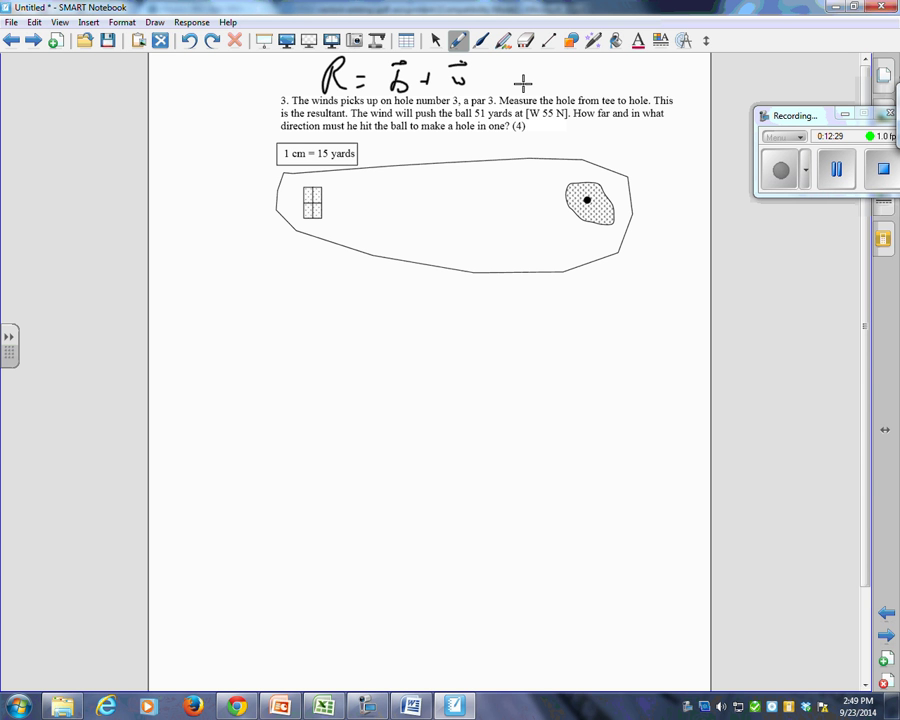
# Step: Write the rearranged vector equation b = R − w beside the first equation
pyautogui.moveTo(529, 67)
pyautogui.mouseDown()
pyautogui.moveTo(543, 93)
pyautogui.moveTo(547, 60)
pyautogui.moveTo(566, 76)
pyautogui.mouseUp()
pyautogui.moveTo(557, 82); pyautogui.dragTo(567, 81)
pyautogui.moveTo(577, 92)
pyautogui.mouseDown()
pyautogui.moveTo(580, 84)
pyautogui.moveTo(592, 90)
pyautogui.mouseUp()
pyautogui.moveTo(576, 60); pyautogui.dragTo(591, 56)
pyautogui.moveTo(607, 78); pyautogui.dragTo(638, 74)
pyautogui.moveTo(623, 62); pyautogui.dragTo(639, 58)
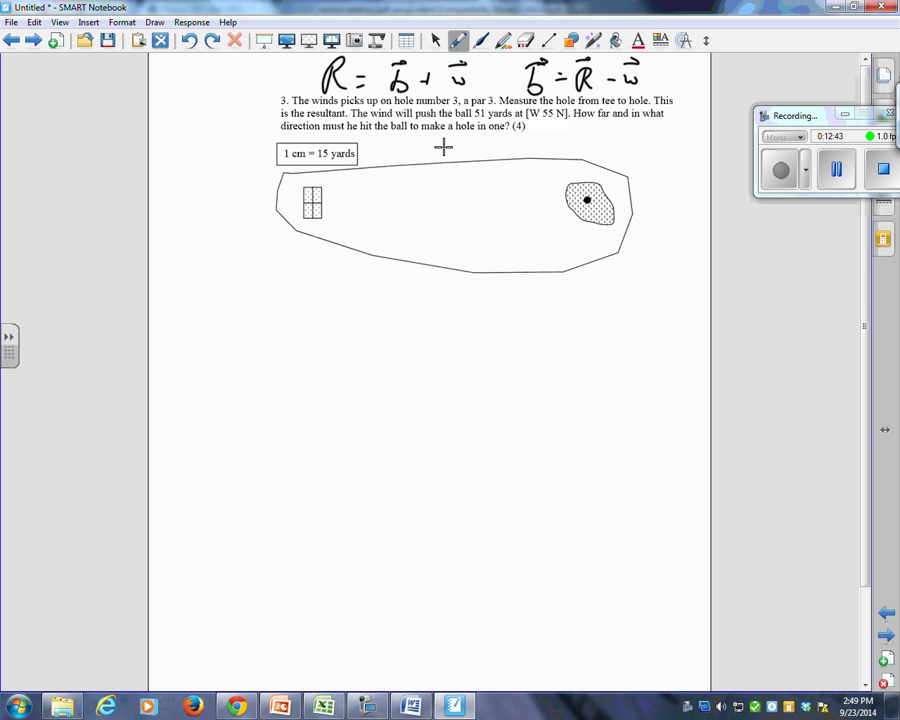
# Step: Draw the resultant from the tee box to the hole using the line style with a dotted start and an arrowhead
pyautogui.click(548, 40)
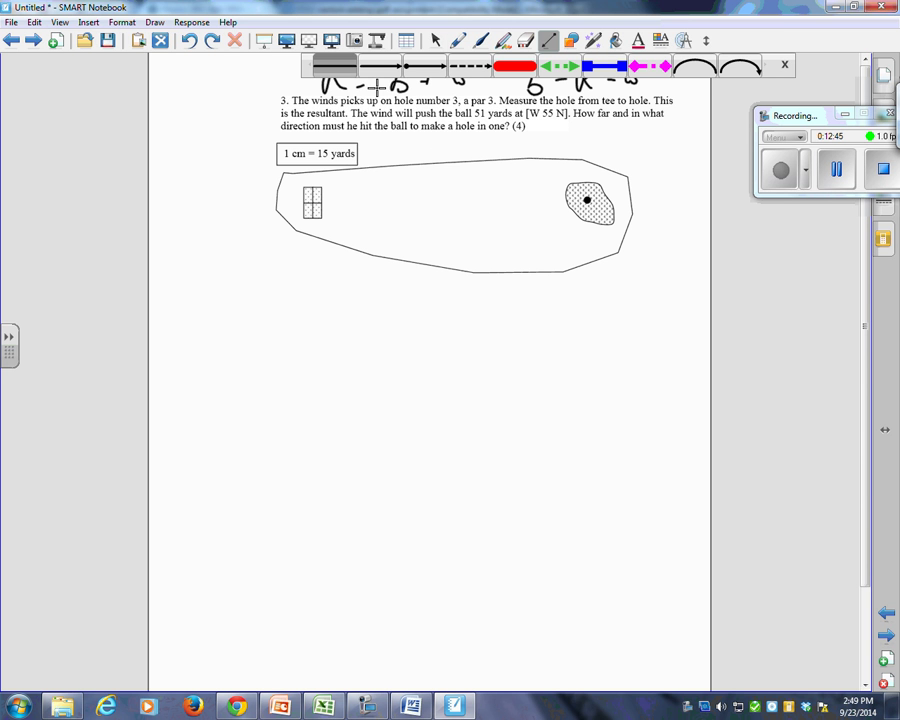
pyautogui.click(424, 66)
pyautogui.moveTo(311, 203); pyautogui.dragTo(586, 198)
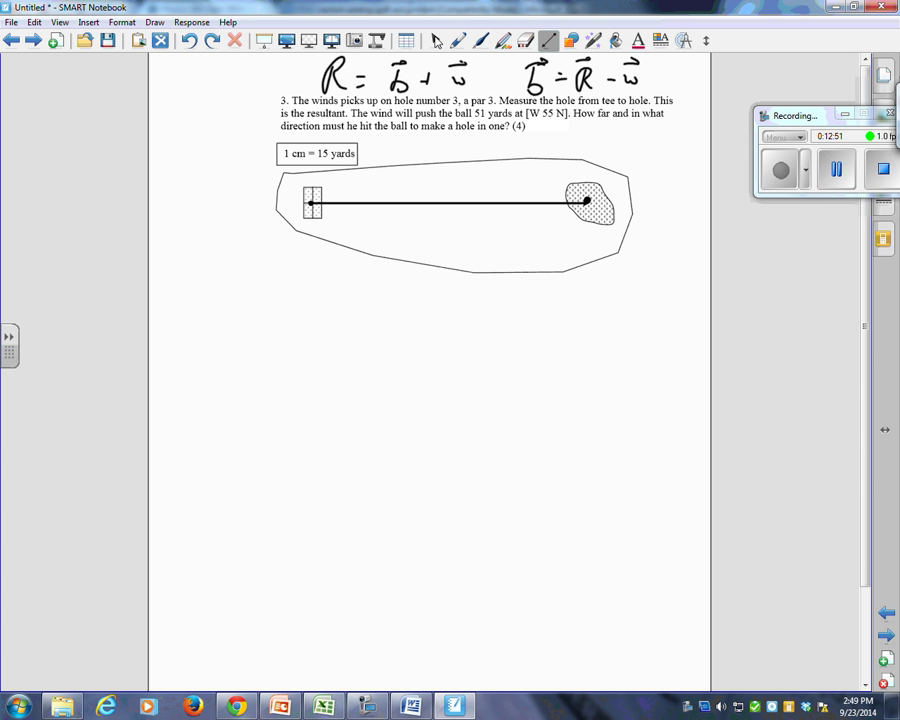
pyautogui.click(435, 40)
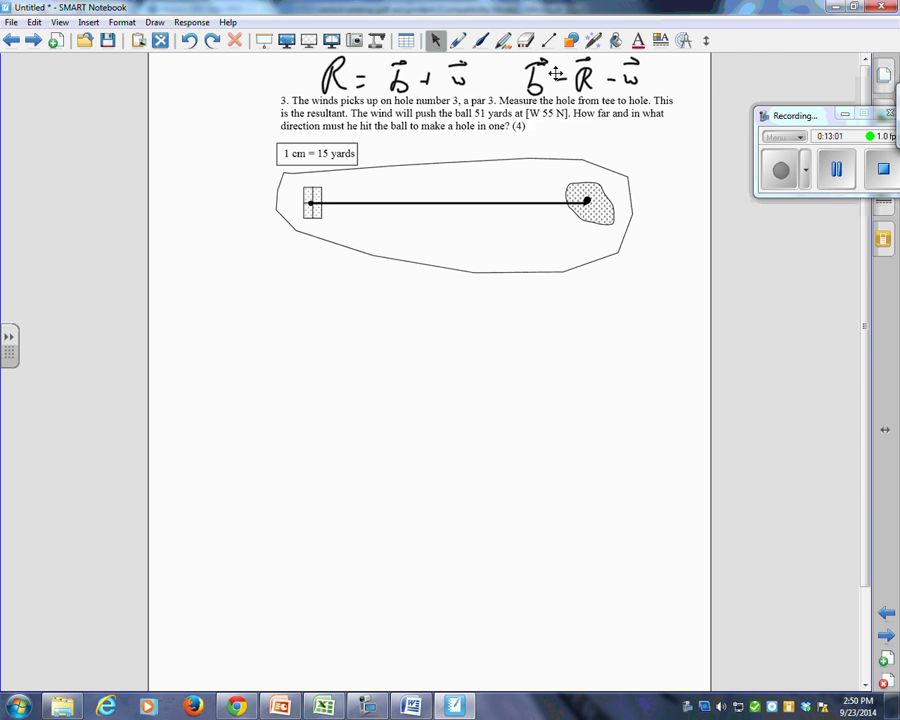
# Step: Draw a plain horizontal line west of the course and a dashed wind arrow rising northwest from its east end
pyautogui.click(548, 40)
pyautogui.click(335, 65)
pyautogui.moveTo(213, 201); pyautogui.dragTo(155, 201)
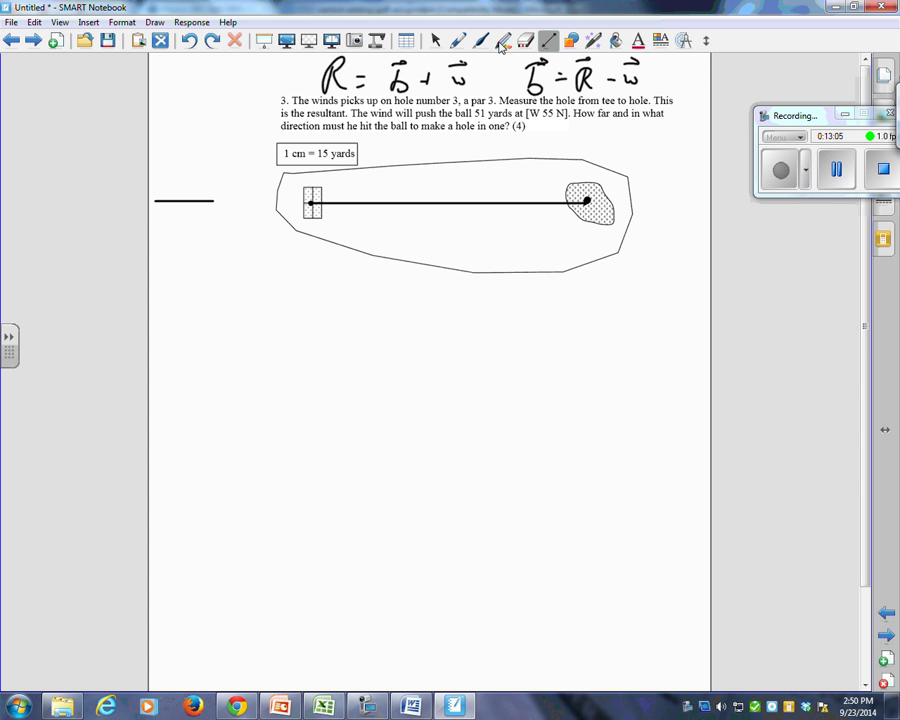
pyautogui.click(548, 40)
pyautogui.click(469, 66)
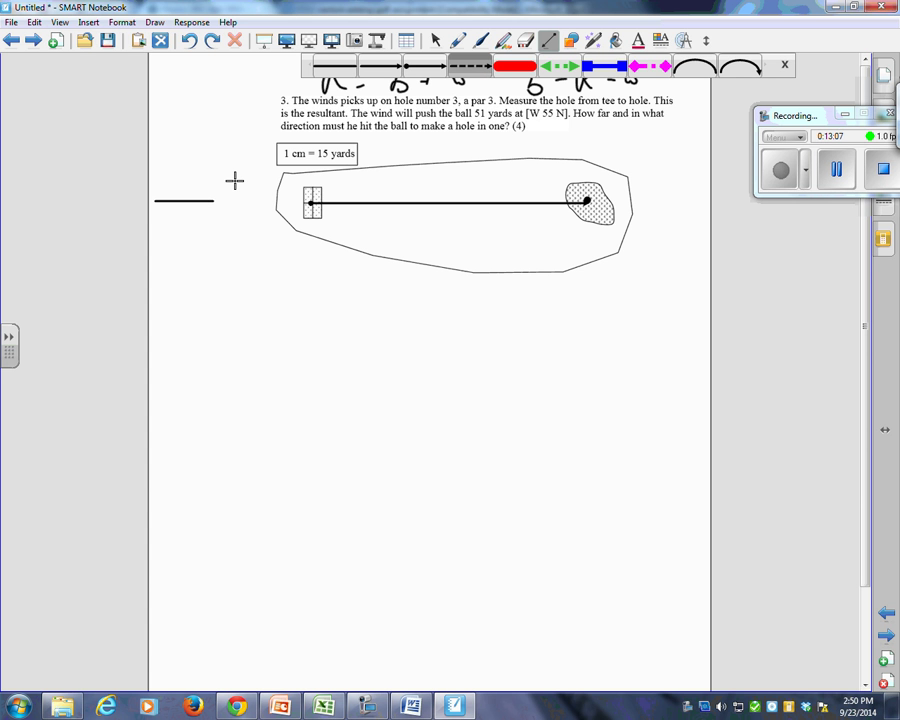
pyautogui.moveTo(213, 201); pyautogui.dragTo(159, 146)
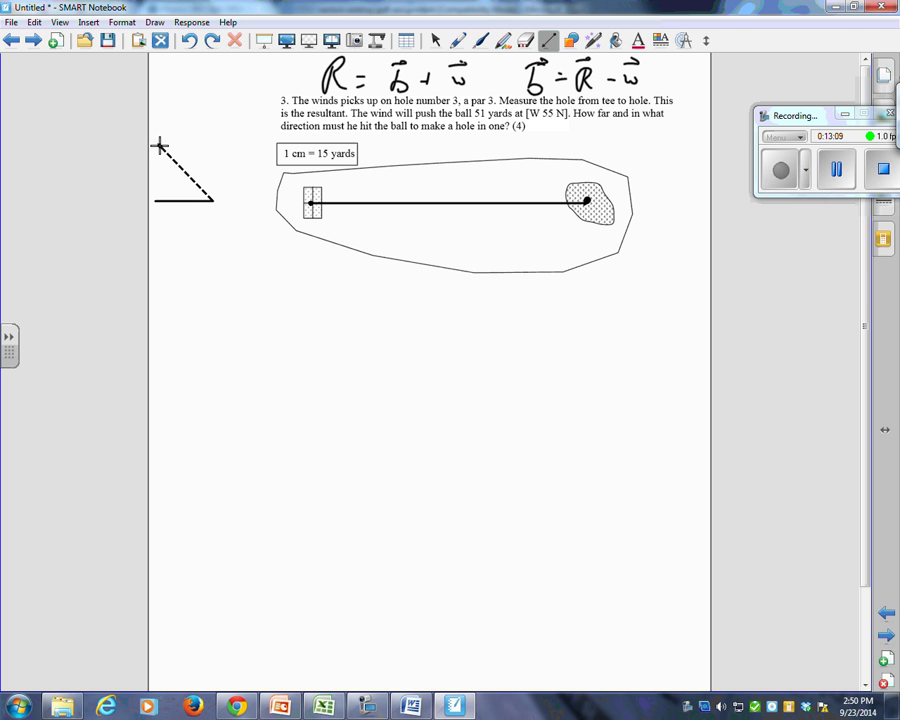
# Step: Mark the angle between the horizontal line and the dashed wind arrow in red and label it 55
pyautogui.click(164, 186)
pyautogui.moveTo(195, 181)
pyautogui.mouseDown()
pyautogui.moveTo(179, 204)
pyautogui.moveTo(162, 194)
pyautogui.mouseUp()
pyautogui.moveTo(181, 180); pyautogui.dragTo(173, 195)
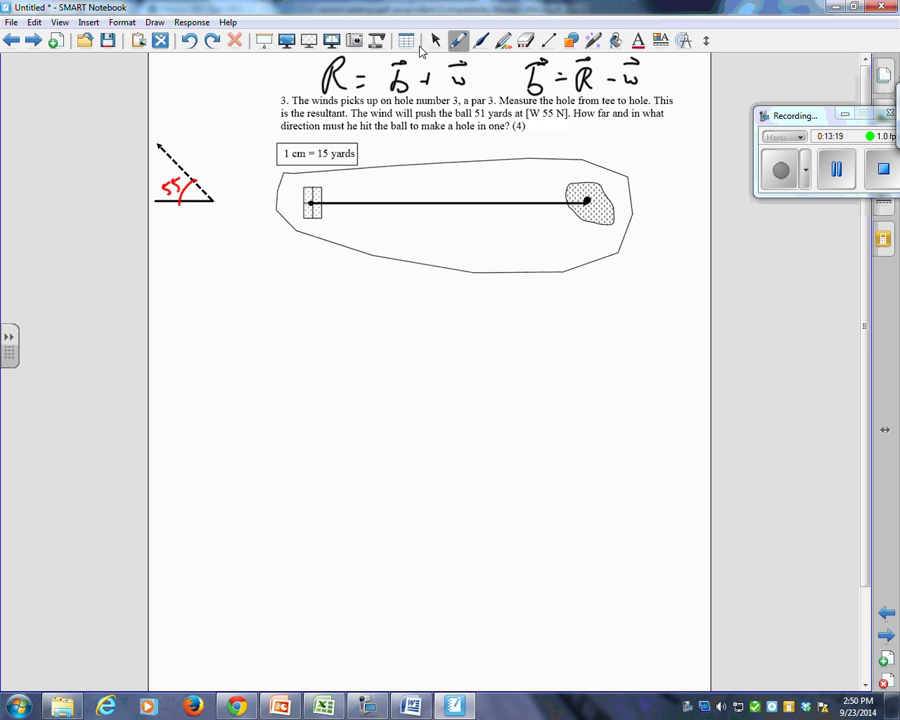
# Step: Reverse the dashed wind arrow with an arrowhead at its start and a plain end, and move it so its tail sits at the hole
pyautogui.click(163, 150)
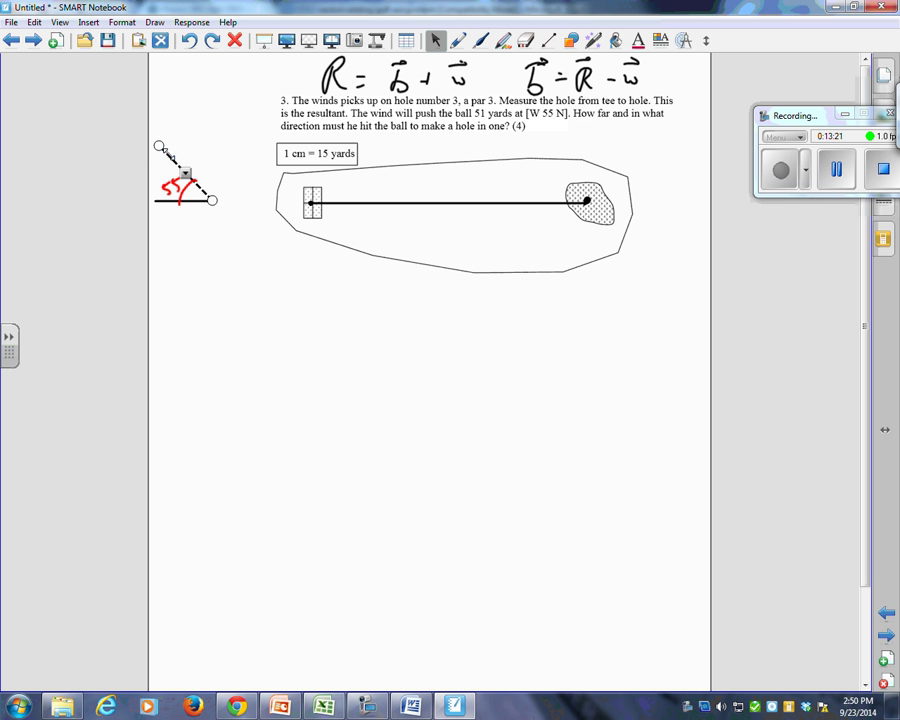
pyautogui.rightClick(168, 154)
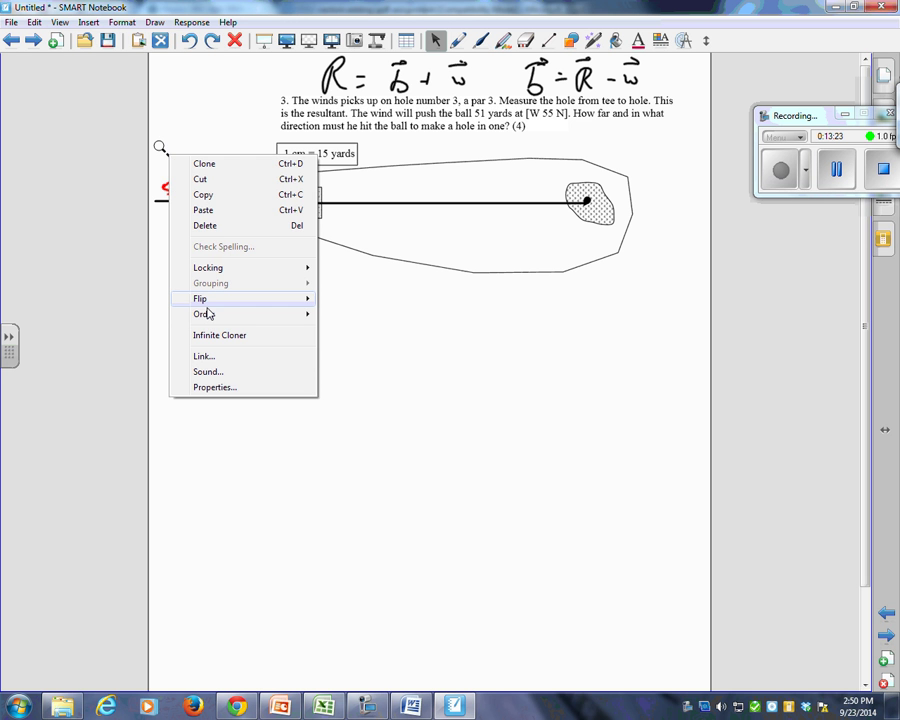
pyautogui.click(212, 387)
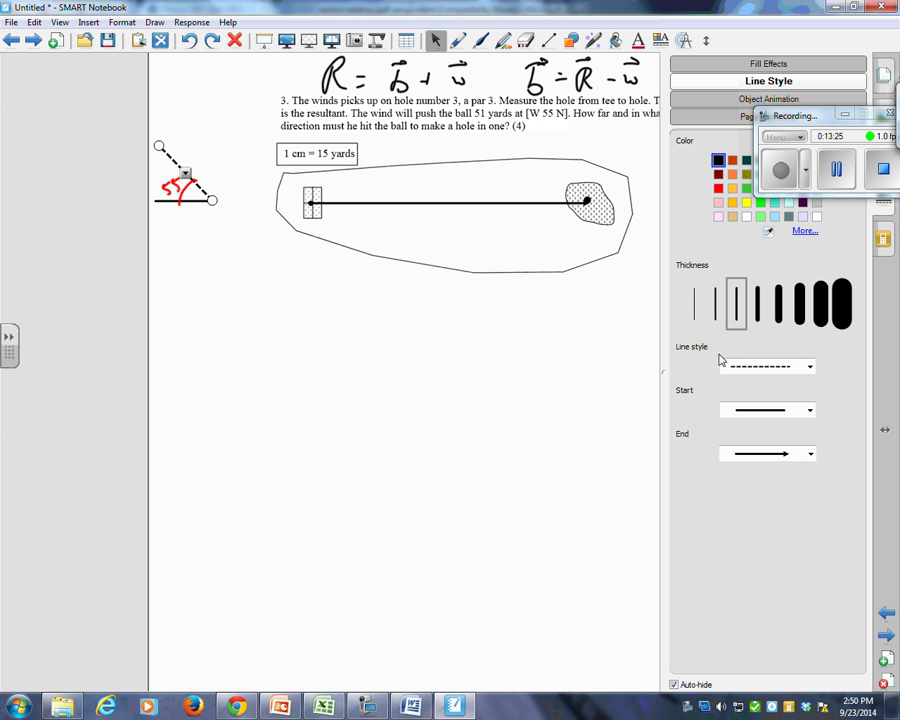
pyautogui.click(785, 416)
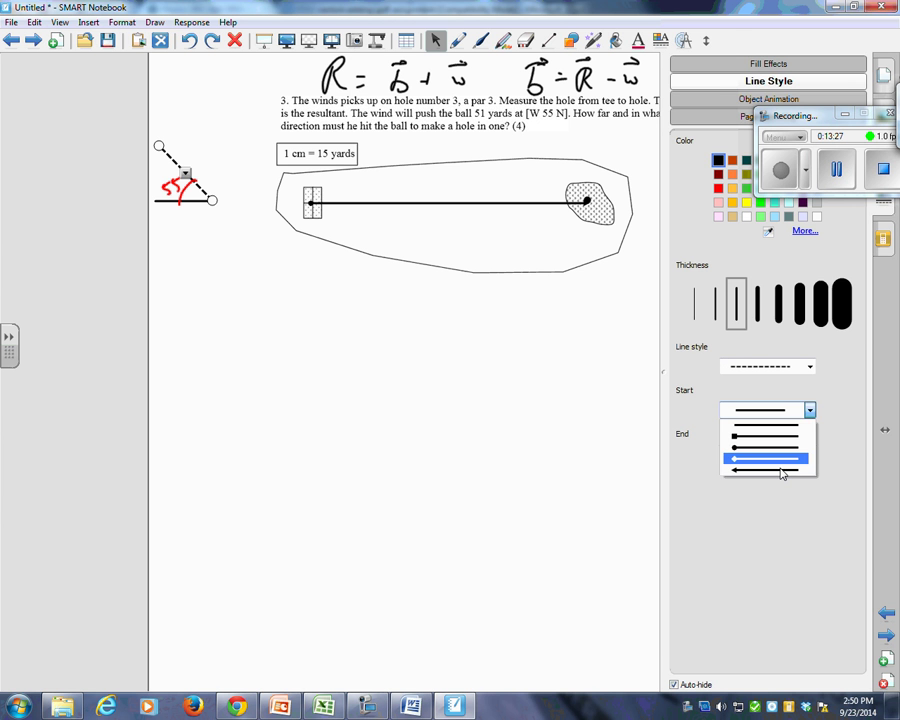
pyautogui.click(783, 471)
pyautogui.click(808, 456)
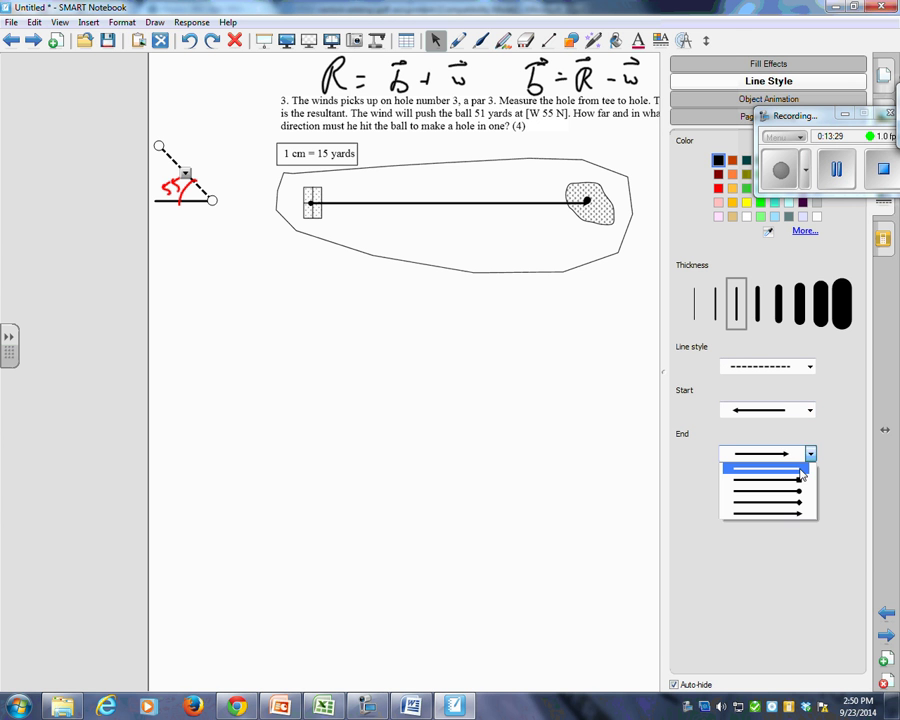
pyautogui.click(802, 468)
pyautogui.click(232, 184)
pyautogui.moveTo(194, 163)
pyautogui.mouseDown()
pyautogui.moveTo(532, 192)
pyautogui.moveTo(608, 223)
pyautogui.mouseUp()
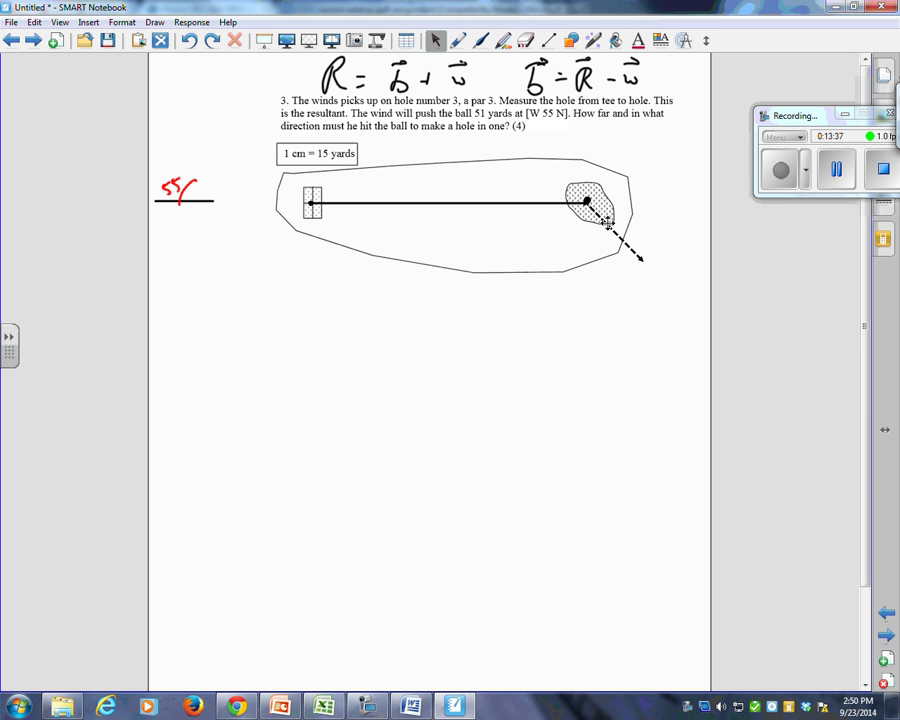
# Step: Check the line style of the resultant between the tee box and the hole, and nudge the line slightly
pyautogui.rightClick(557, 205)
pyautogui.click(602, 459)
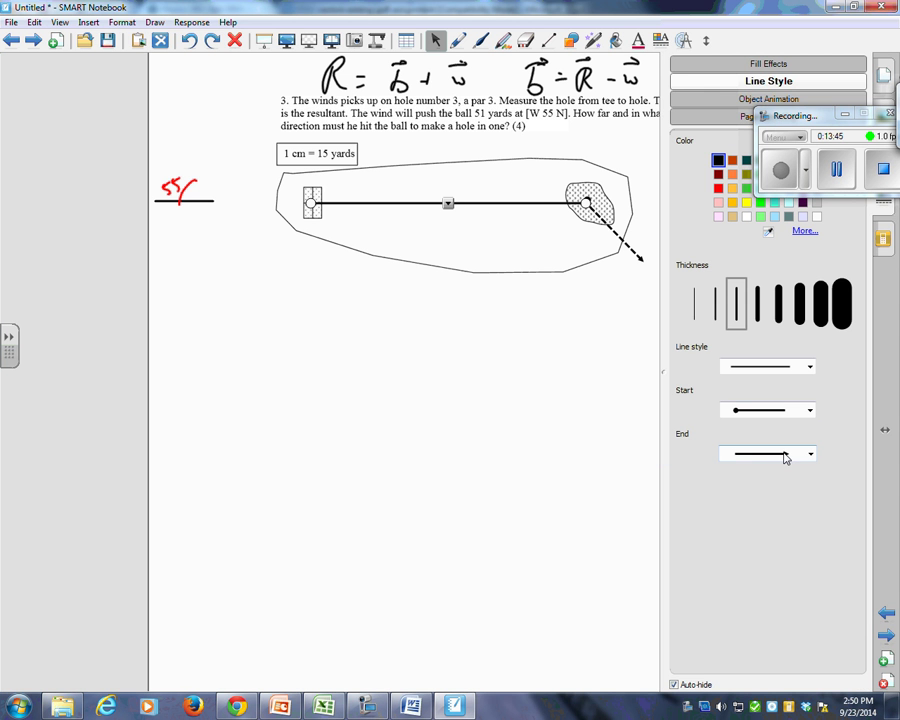
pyautogui.click(620, 320)
pyautogui.moveTo(551, 201)
pyautogui.mouseDown()
pyautogui.moveTo(537, 177)
pyautogui.moveTo(549, 194)
pyautogui.moveTo(541, 191)
pyautogui.mouseUp()
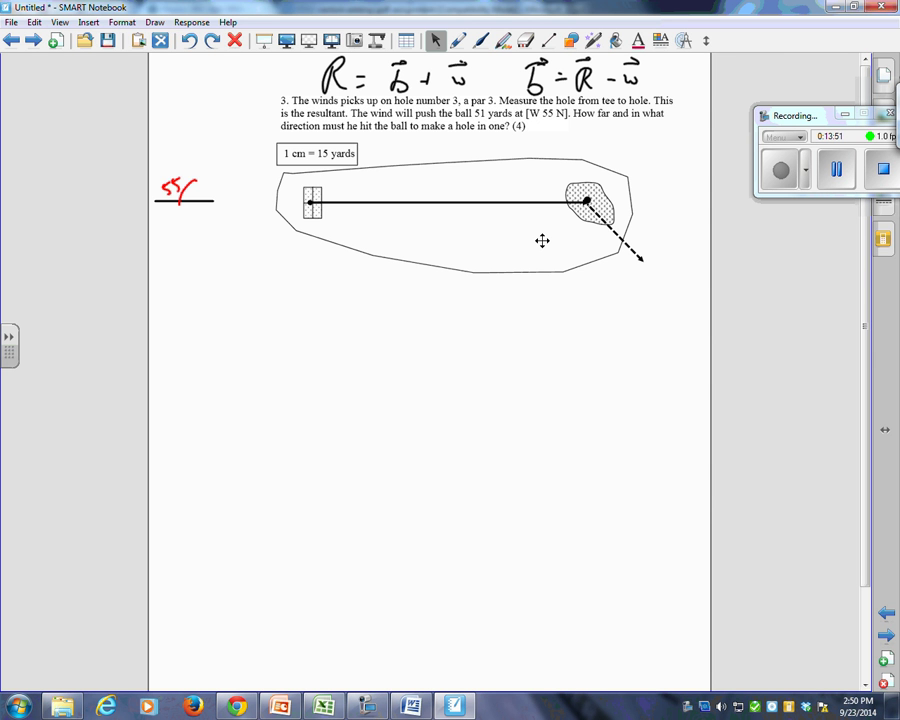
# Step: Draw a solid line with an arrowhead from the tee box to the tip of the dashed reversed wind arrow
pyautogui.click(546, 42)
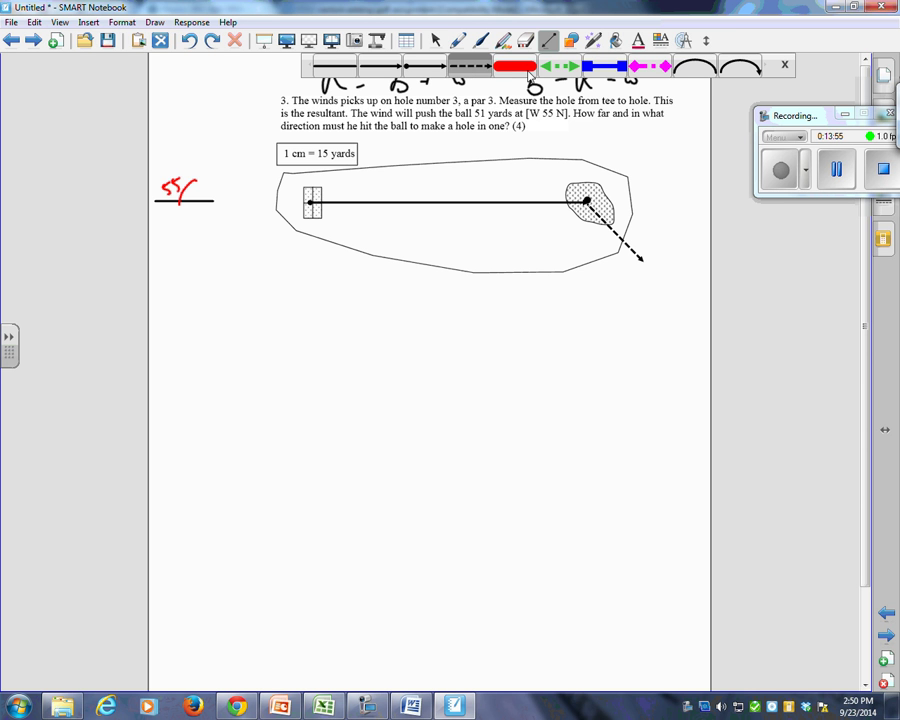
pyautogui.click(381, 76)
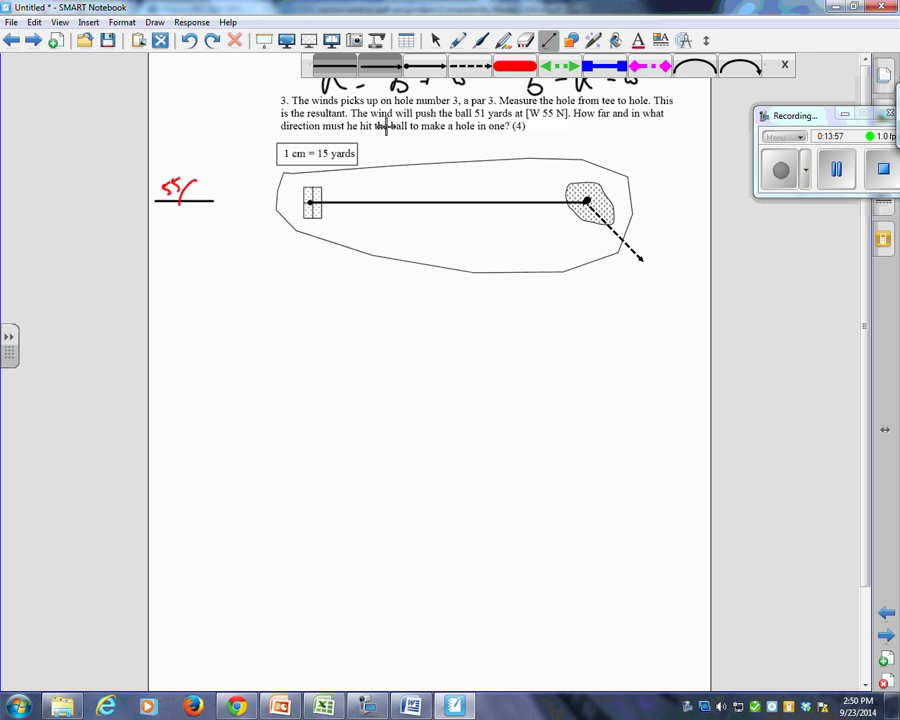
pyautogui.moveTo(310, 204); pyautogui.dragTo(637, 261)
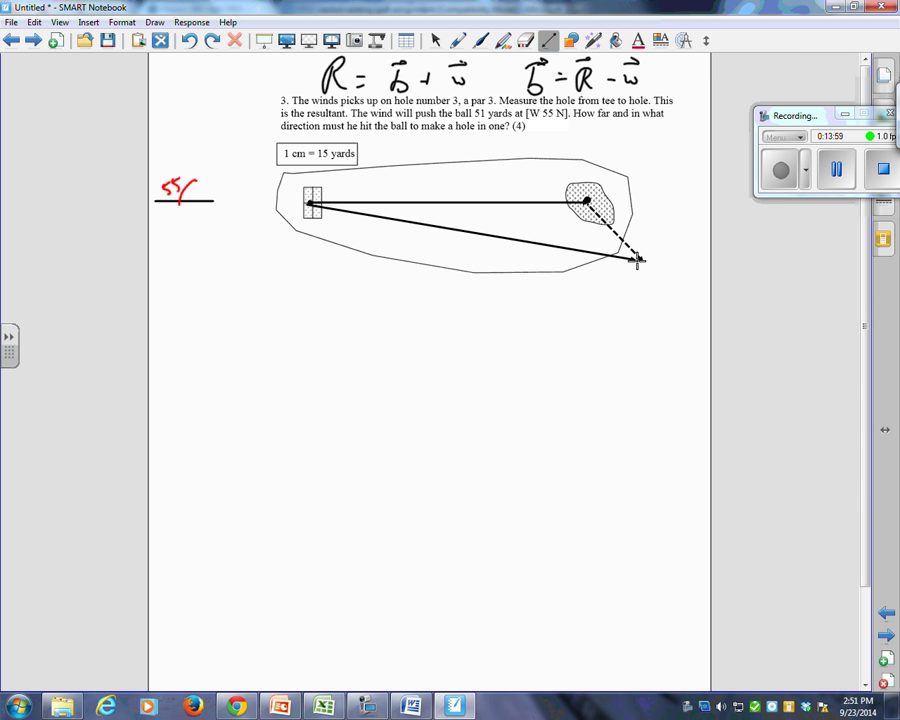
# Step: Change the color of the solid arrow from the tee box to the dashed arrow's tip to orange
pyautogui.click(435, 40)
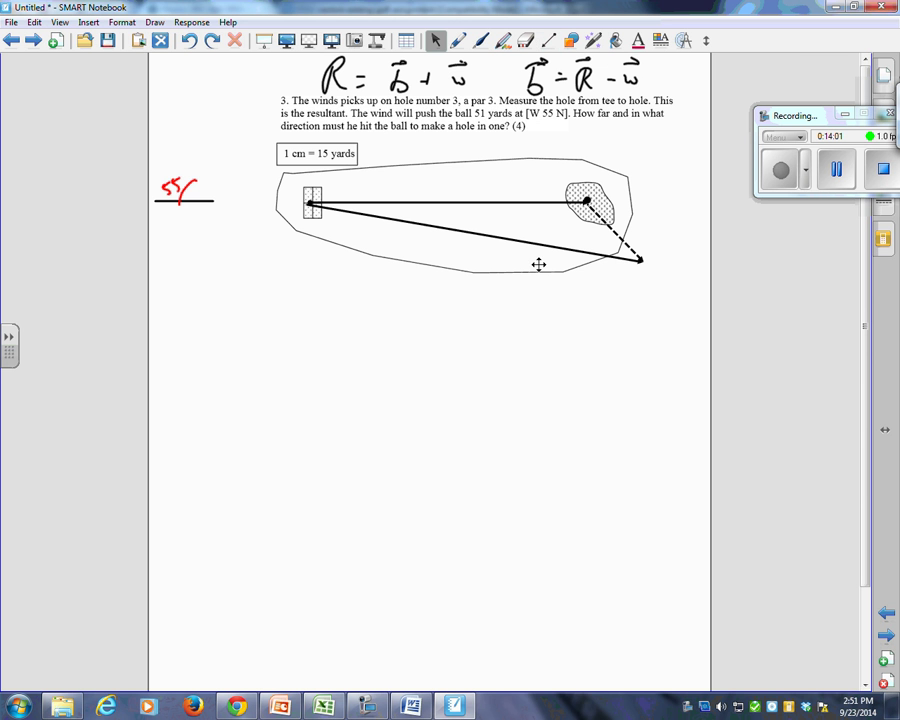
pyautogui.rightClick(519, 245)
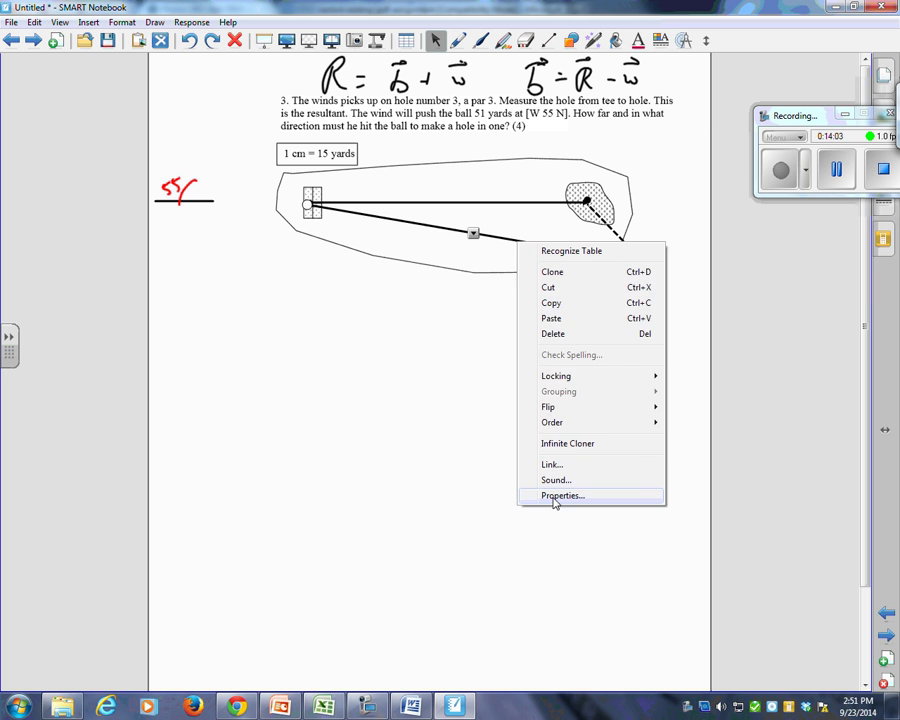
pyautogui.click(555, 496)
pyautogui.click(732, 174)
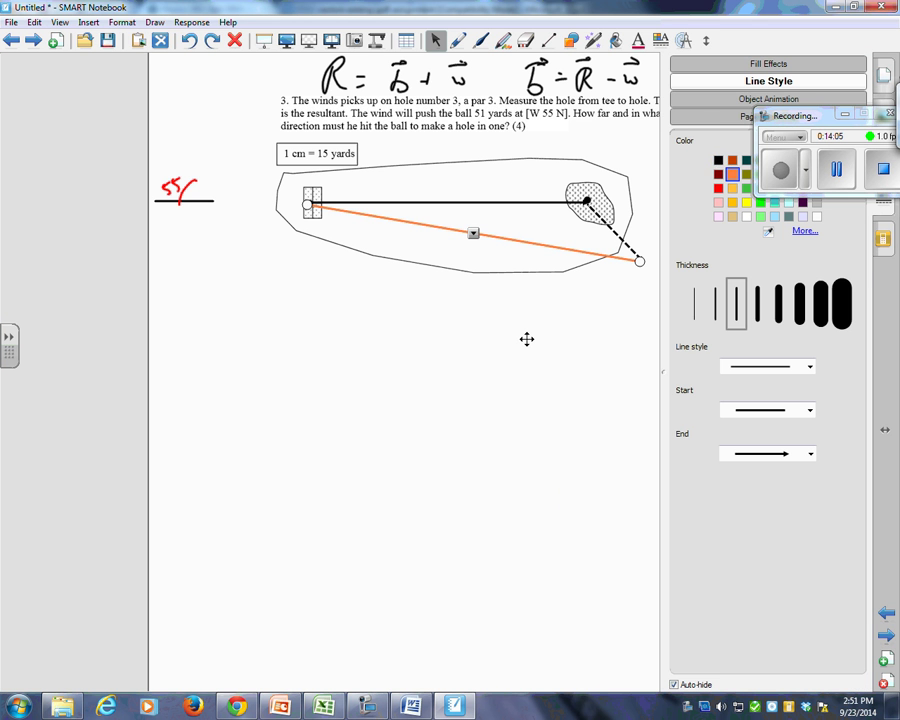
pyautogui.click(527, 339)
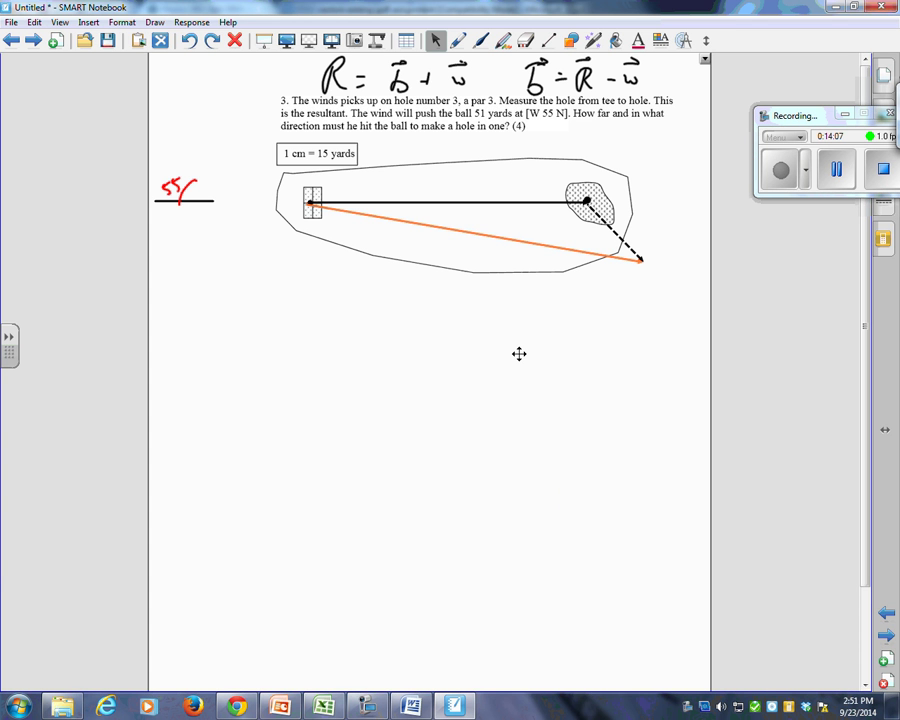
# Step: Label the orange arrow b, the dashed arrow −w and the tee-to-hole line R, each with a vector arrow above the letter
pyautogui.press('p')
pyautogui.moveTo(425, 258); pyautogui.dragTo(428, 285)
pyautogui.moveTo(420, 253); pyautogui.dragTo(441, 249)
pyautogui.moveTo(638, 227); pyautogui.dragTo(645, 227)
pyautogui.moveTo(653, 224)
pyautogui.mouseDown()
pyautogui.moveTo(667, 226)
pyautogui.moveTo(673, 204)
pyautogui.mouseUp()
pyautogui.moveTo(442, 184); pyautogui.dragTo(456, 199)
pyautogui.moveTo(441, 173); pyautogui.dragTo(452, 170)
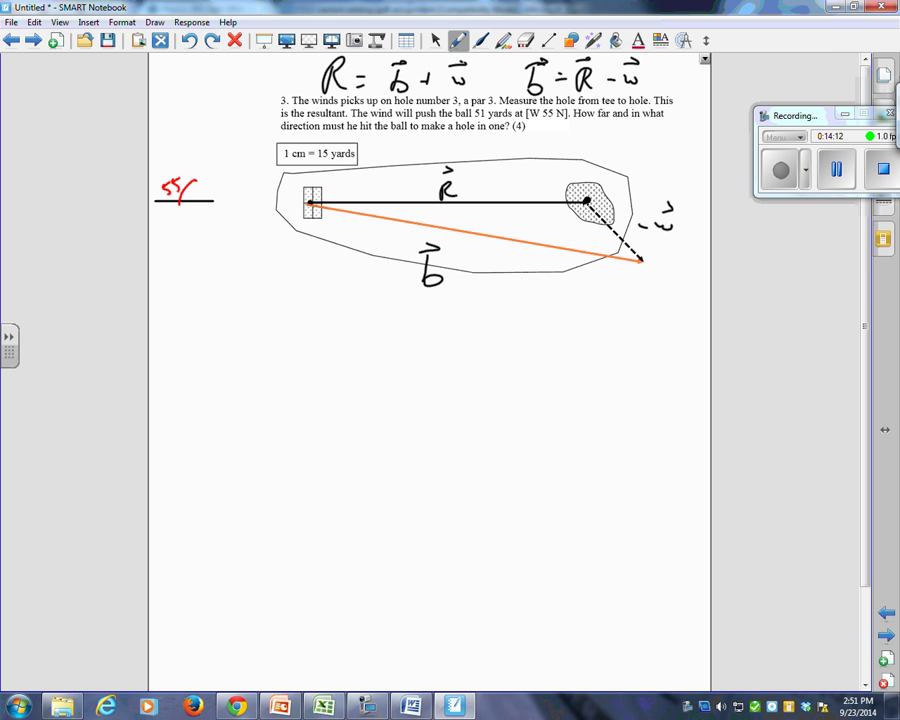
# Step: Circle the tee box and sketch a wind arrow rising northwest from the east end of the horizontal line marked 55
pyautogui.moveTo(317, 180); pyautogui.dragTo(320, 208)
pyautogui.moveTo(181, 121); pyautogui.dragTo(220, 200)
pyautogui.moveTo(181, 148); pyautogui.dragTo(201, 125)
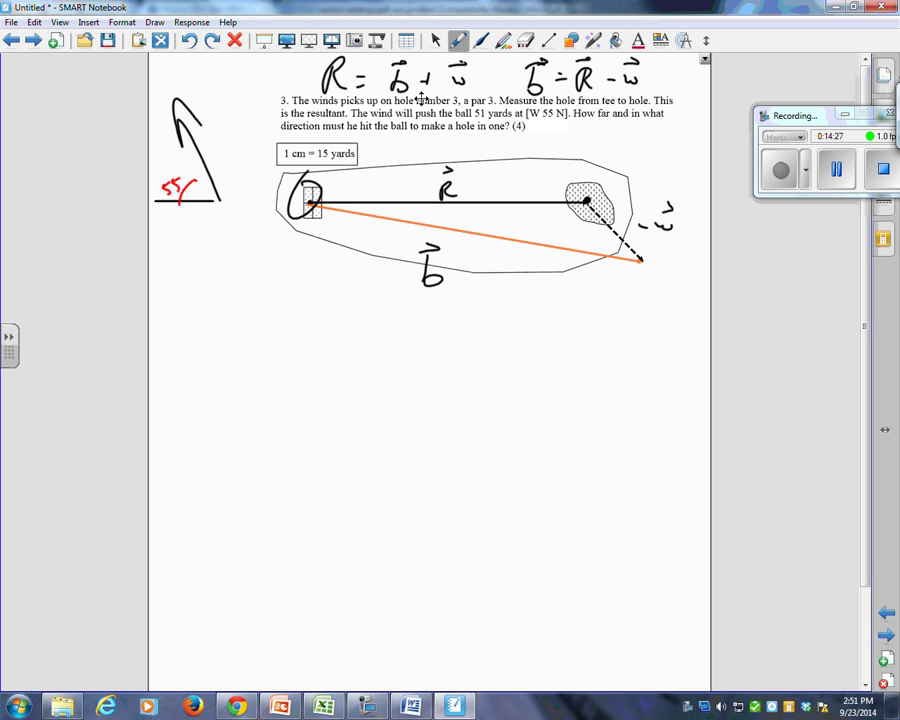
# Step: Write the answer 195 with the directions S 81 E and E 9 S in blue below the hole 3 course
pyautogui.moveTo(452, 170); pyautogui.dragTo(456, 172)
pyautogui.moveTo(253, 373); pyautogui.dragTo(256, 435)
pyautogui.moveTo(281, 388); pyautogui.dragTo(283, 410)
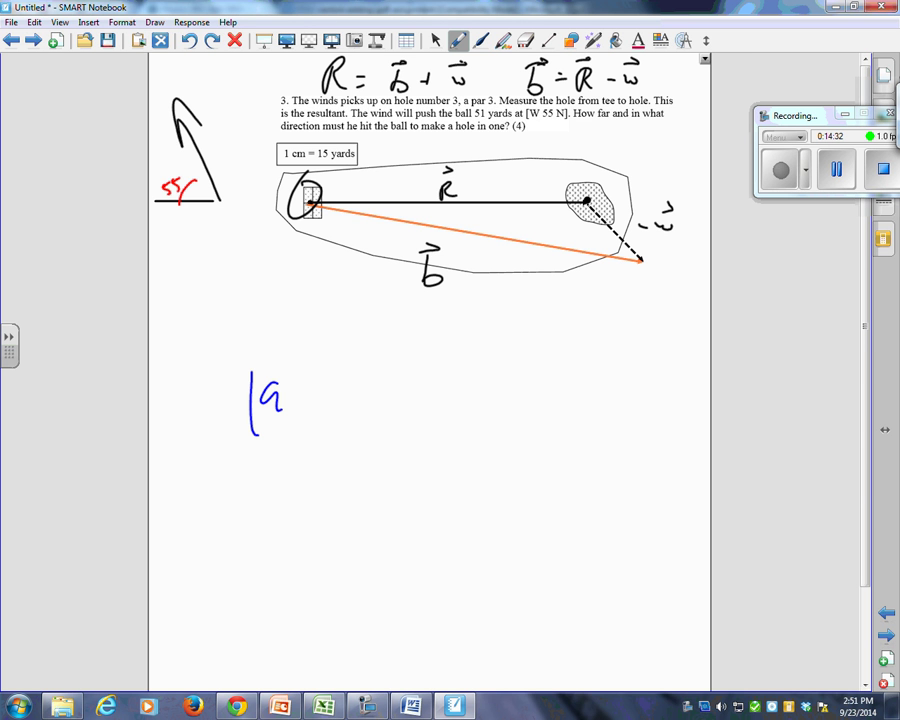
pyautogui.moveTo(305, 370); pyautogui.dragTo(289, 403)
pyautogui.moveTo(379, 352); pyautogui.dragTo(364, 392)
pyautogui.moveTo(408, 344)
pyautogui.mouseDown()
pyautogui.moveTo(398, 352)
pyautogui.moveTo(430, 366)
pyautogui.mouseUp()
pyautogui.moveTo(379, 414); pyautogui.dragTo(390, 442)
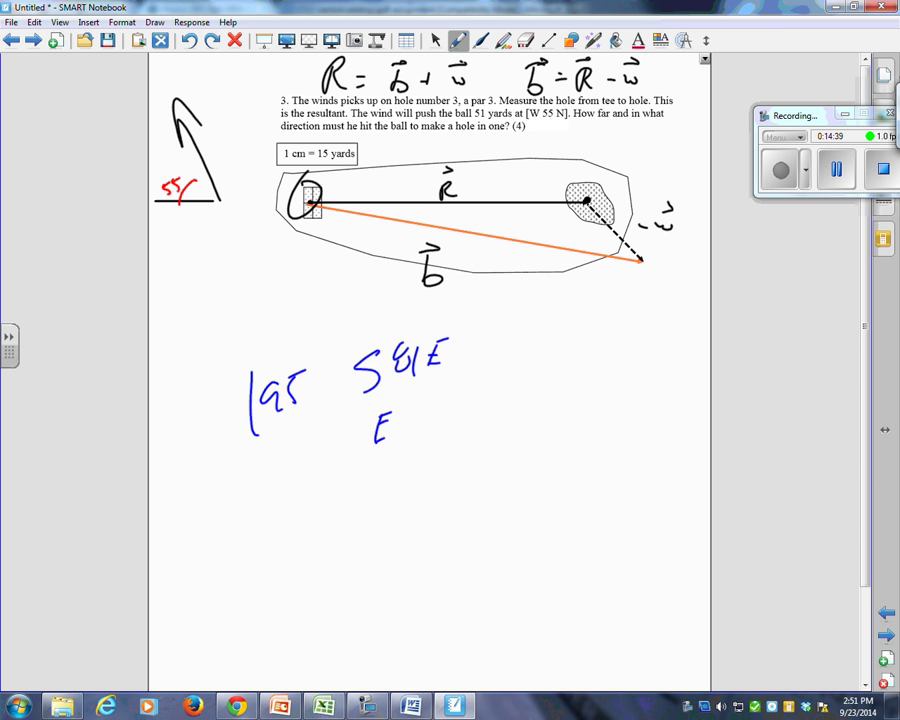
pyautogui.moveTo(421, 400); pyautogui.dragTo(413, 431)
pyautogui.moveTo(449, 396); pyautogui.dragTo(433, 425)
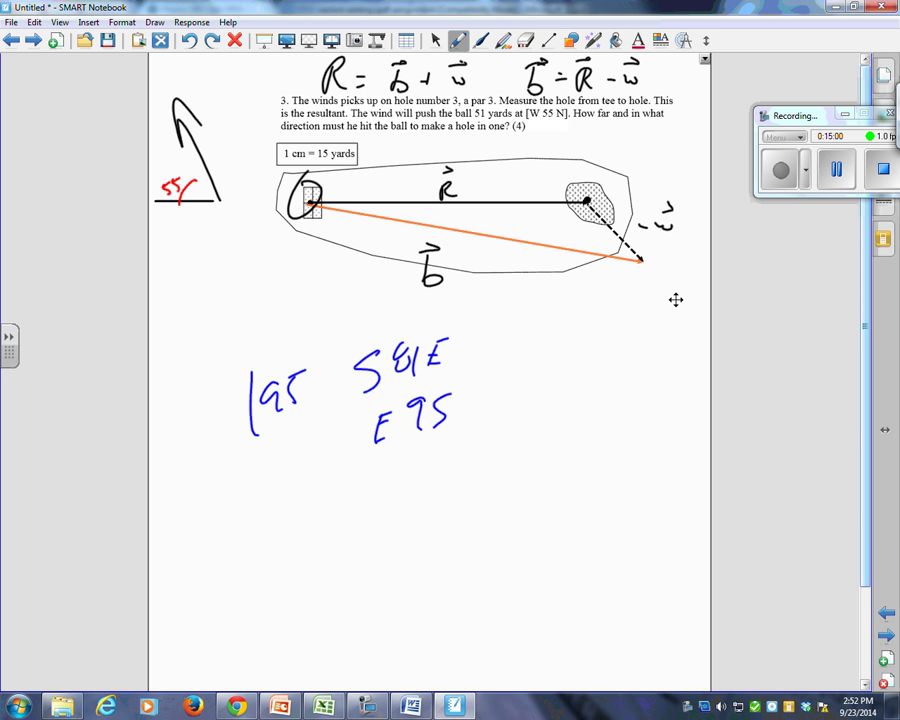
# Step: Go to question 4 and sketch its two consecutive shots as blue arrows from the tee box and their resultant as a red arrow
pyautogui.press('pagedown')
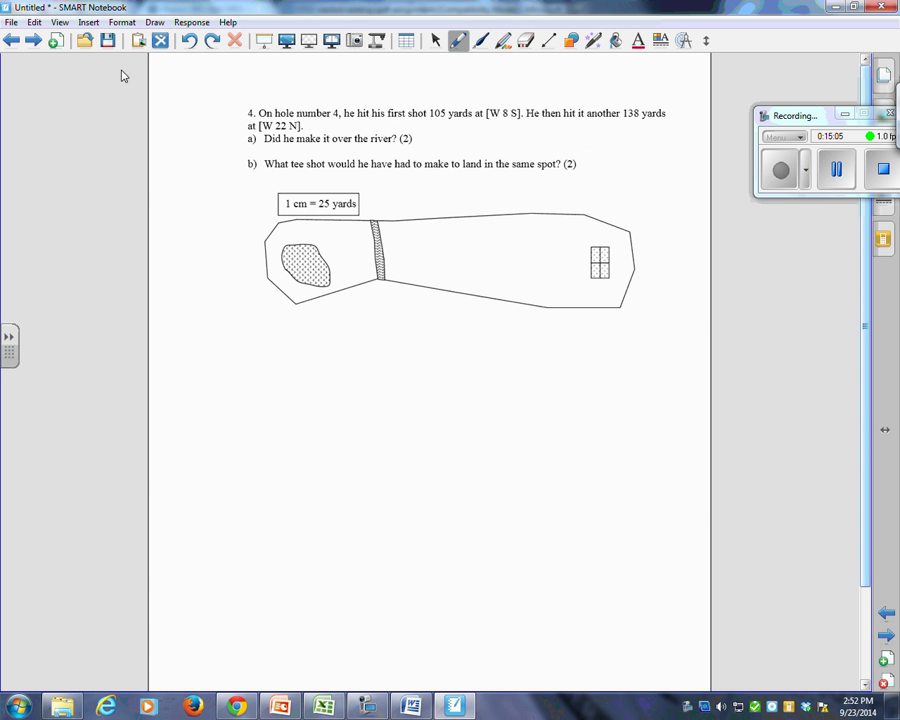
pyautogui.moveTo(597, 263)
pyautogui.mouseDown()
pyautogui.moveTo(480, 290)
pyautogui.moveTo(352, 232)
pyautogui.moveTo(357, 246)
pyautogui.mouseUp()
pyautogui.moveTo(595, 262); pyautogui.dragTo(355, 223)
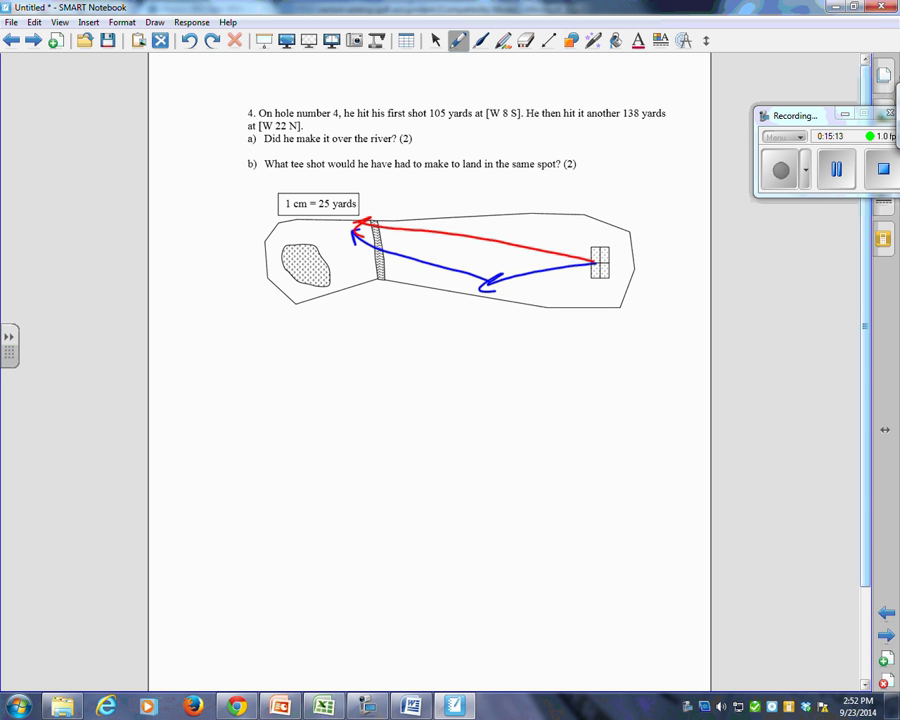
# Step: Write the answer 232.5 yds, W 10 N in red below the hole 4 course and draw a line beneath it
pyautogui.moveTo(341, 348); pyautogui.dragTo(358, 372)
pyautogui.moveTo(367, 346)
pyautogui.mouseDown()
pyautogui.moveTo(366, 370)
pyautogui.moveTo(401, 365)
pyautogui.mouseUp()
pyautogui.click(404, 362)
pyautogui.moveTo(418, 345)
pyautogui.mouseDown()
pyautogui.moveTo(433, 341)
pyautogui.moveTo(458, 367)
pyautogui.moveTo(484, 360)
pyautogui.mouseUp()
pyautogui.moveTo(496, 346); pyautogui.dragTo(488, 367)
pyautogui.moveTo(374, 422)
pyautogui.mouseDown()
pyautogui.moveTo(381, 439)
pyautogui.moveTo(404, 423)
pyautogui.mouseUp()
pyautogui.moveTo(411, 424); pyautogui.dragTo(411, 442)
pyautogui.moveTo(425, 424); pyautogui.dragTo(423, 426)
pyautogui.moveTo(443, 423)
pyautogui.mouseDown()
pyautogui.moveTo(441, 440)
pyautogui.moveTo(455, 421)
pyautogui.mouseUp()
pyautogui.moveTo(325, 508); pyautogui.dragTo(488, 480)
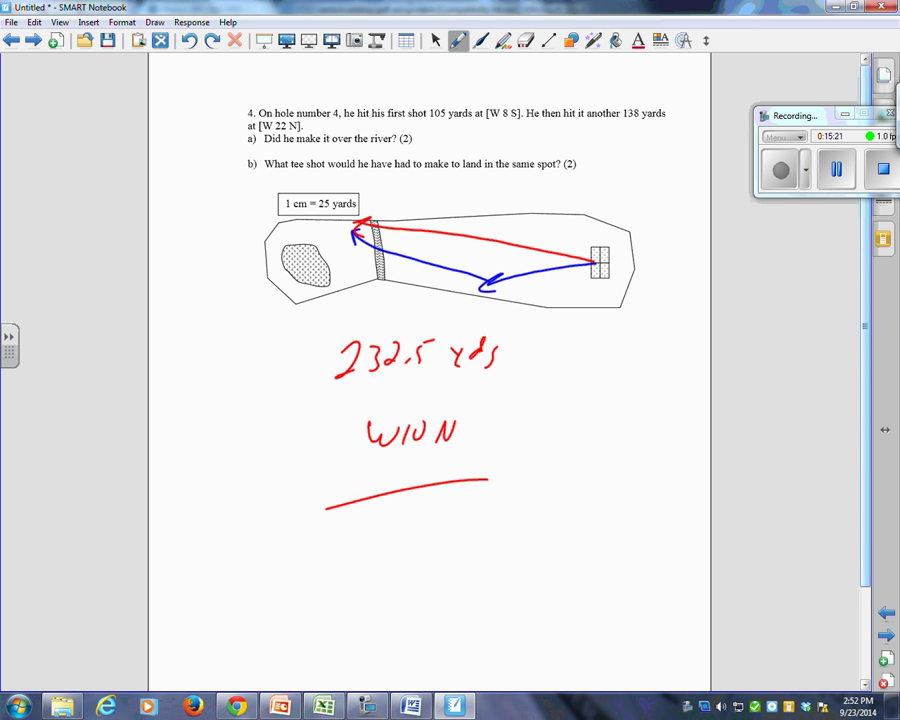